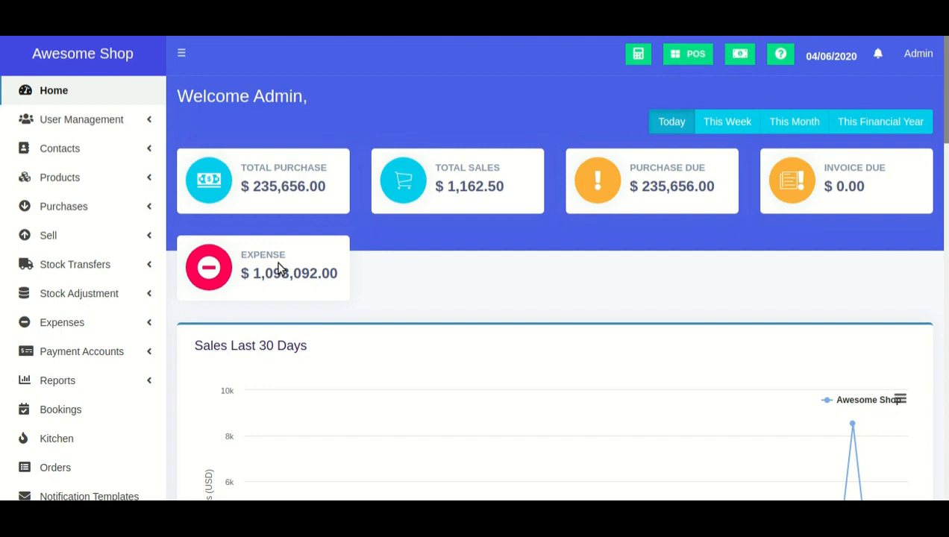
Start a new invoice scheme in the invoice settings using the XXXX format.
scroll(279, 269, "down", 3)
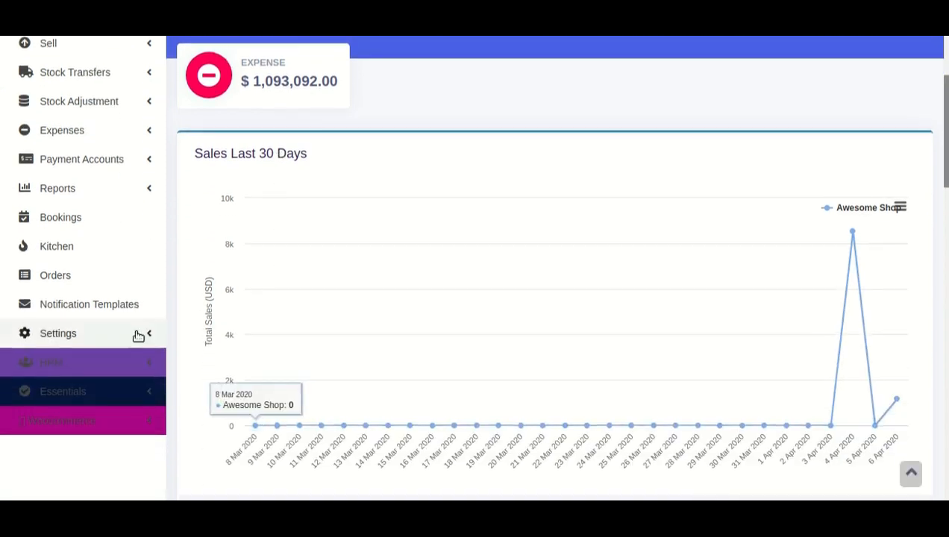
left_click(138, 335)
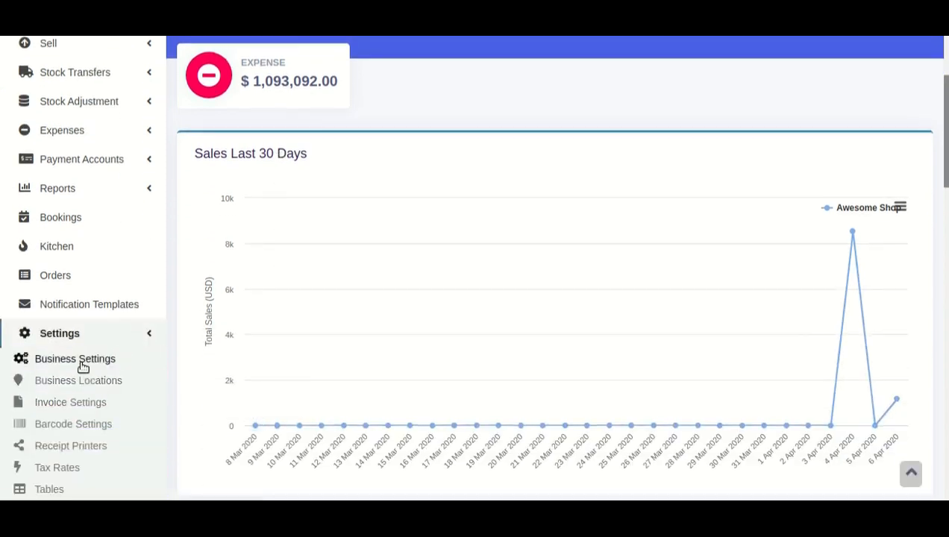
left_click(82, 403)
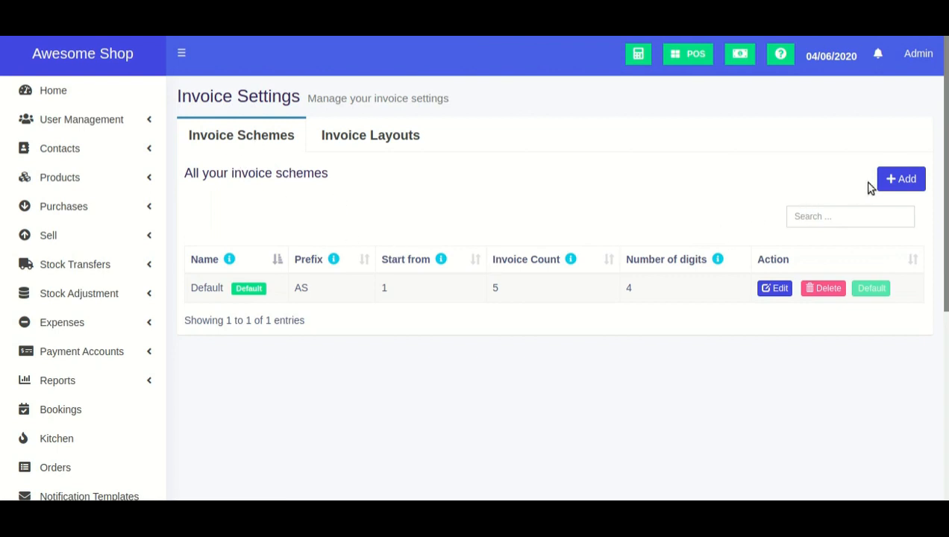
left_click(893, 180)
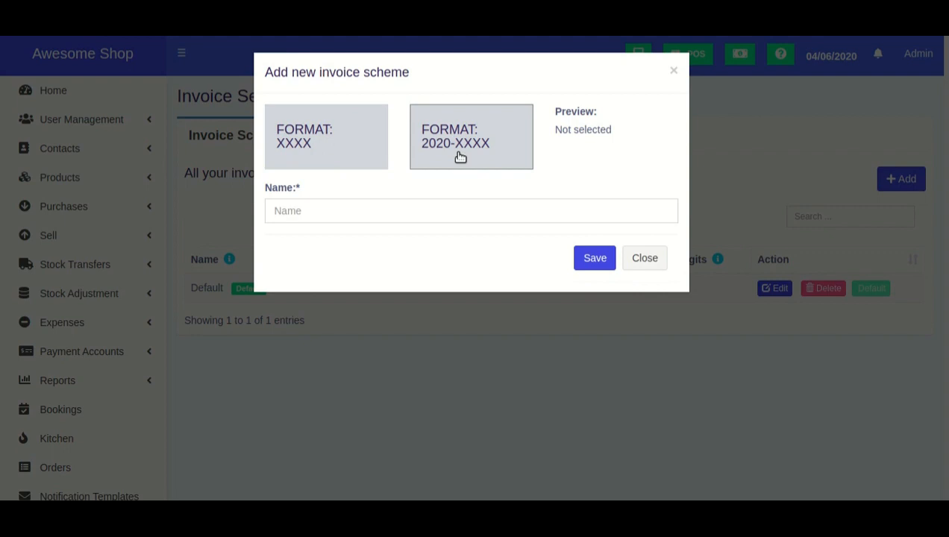
left_click(317, 158)
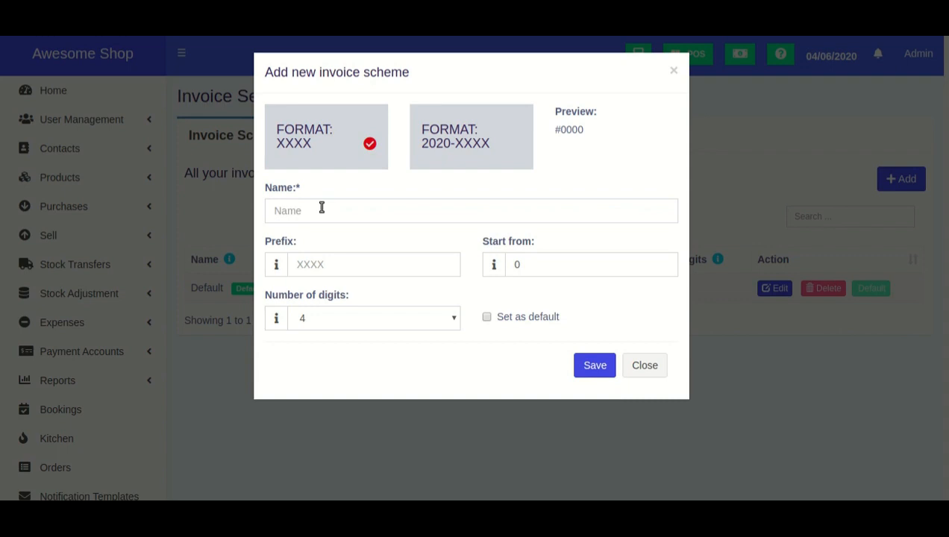
Name the invoice scheme Format 1, with prefix FM1 and starting number 100.
left_click(324, 264)
left_click(545, 265)
left_click(373, 326)
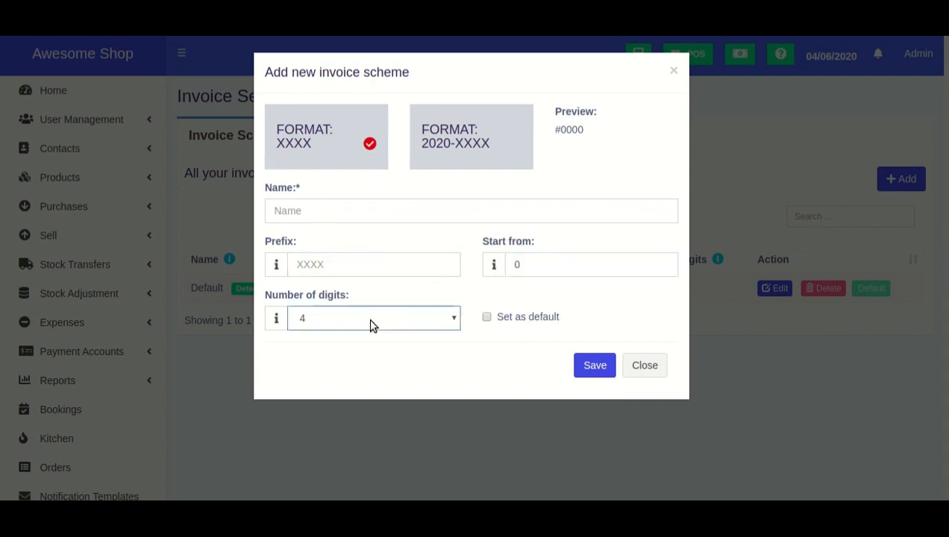
left_click(355, 212)
type("Format 1")
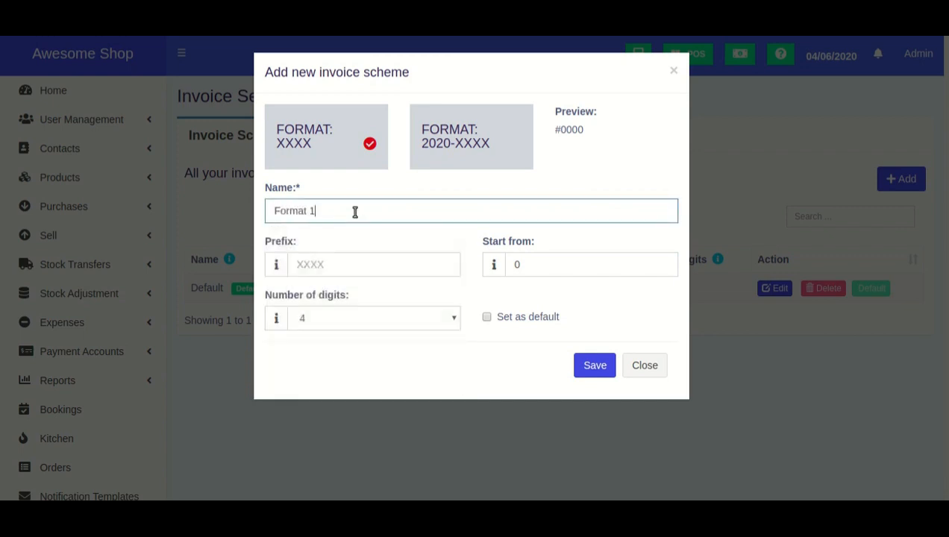
left_click(353, 271)
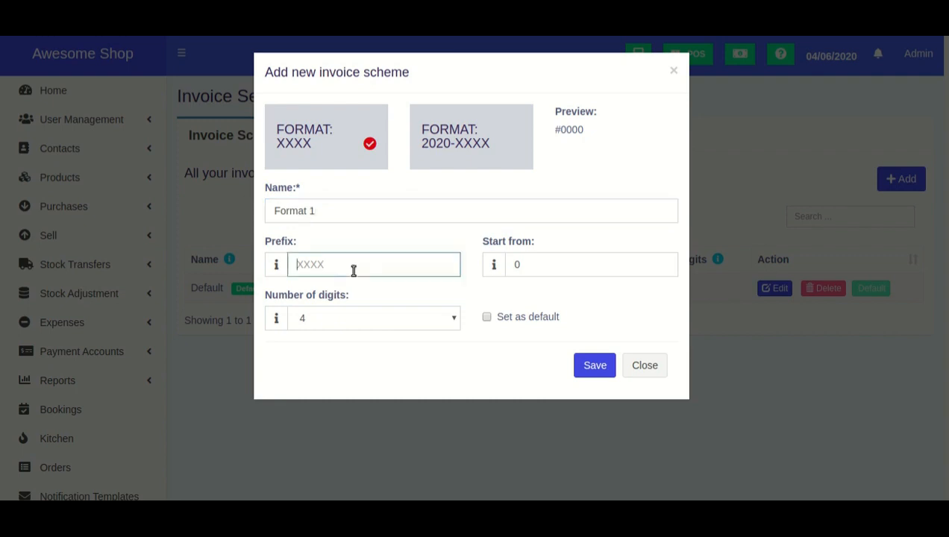
type("FM2")
key("BackSpace")
left_click(557, 264)
type("100")
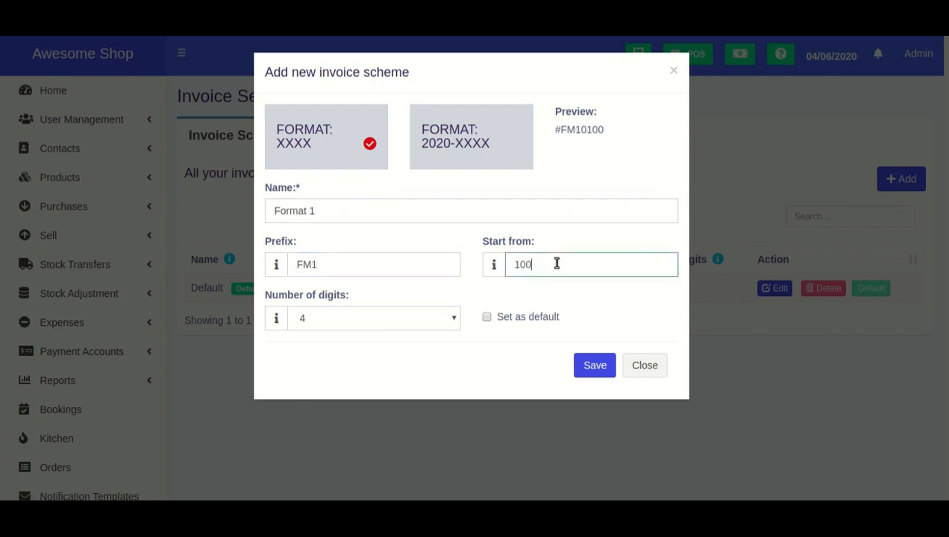
Try 5 and 10 as the scheme's number of digits.
key("Tab")
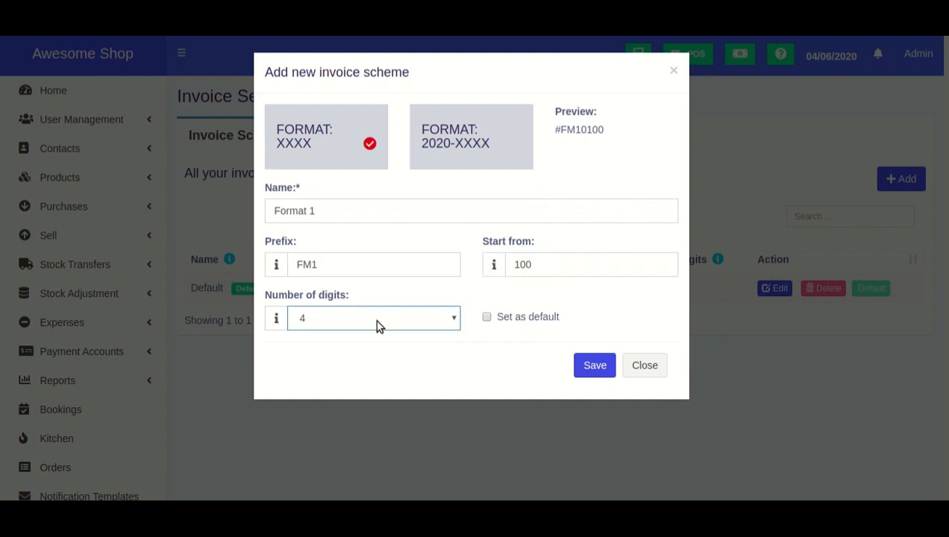
left_click(346, 348)
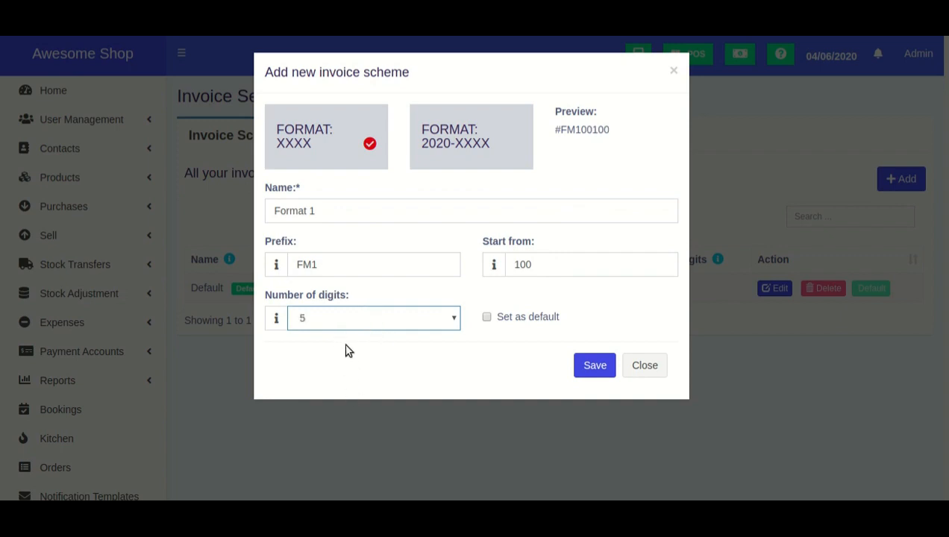
left_click(319, 408)
Compare the scheme's prefix, starting number and digit count with the matching parts of the invoice number preview.
left_click_drag(578, 130, 629, 130)
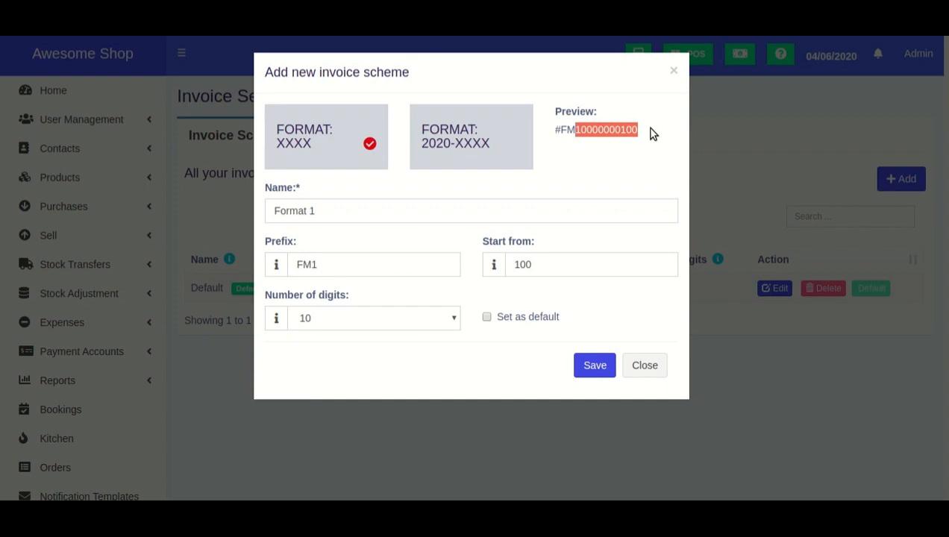
left_click(647, 139)
left_click(333, 264)
double_click(333, 265)
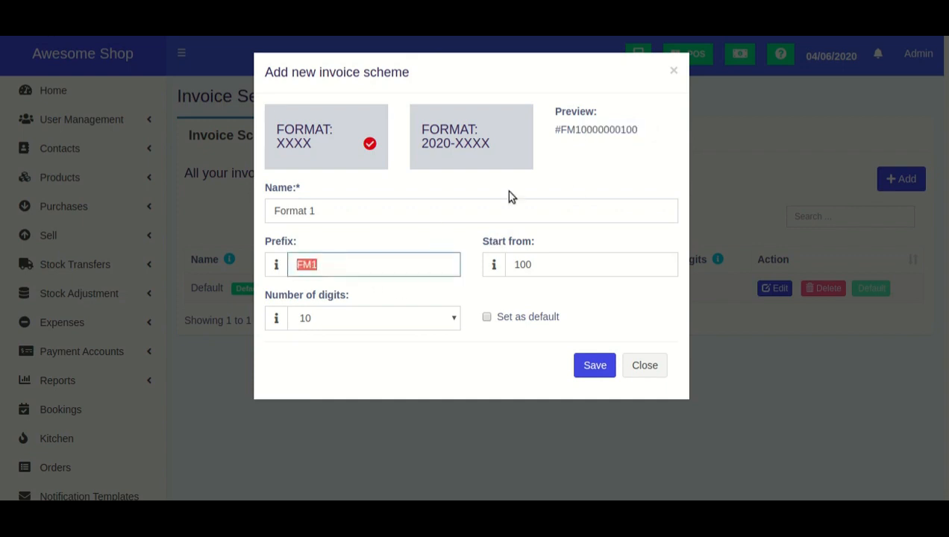
left_click_drag(557, 129, 634, 130)
left_click(490, 193)
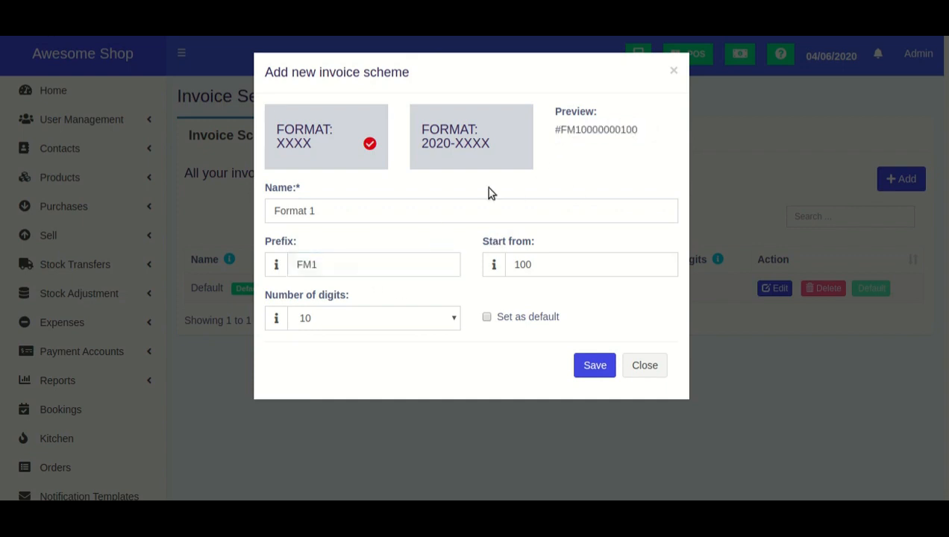
double_click(324, 263)
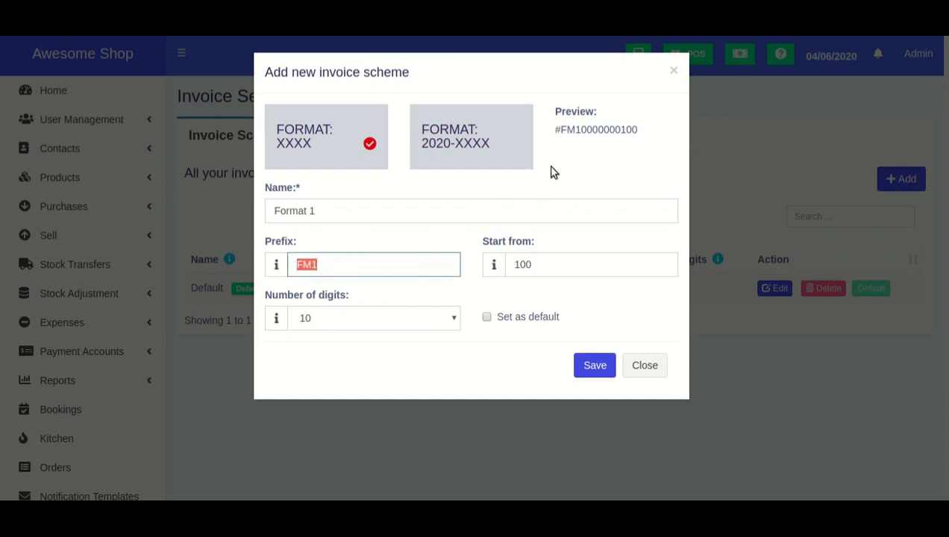
left_click_drag(561, 128, 579, 130)
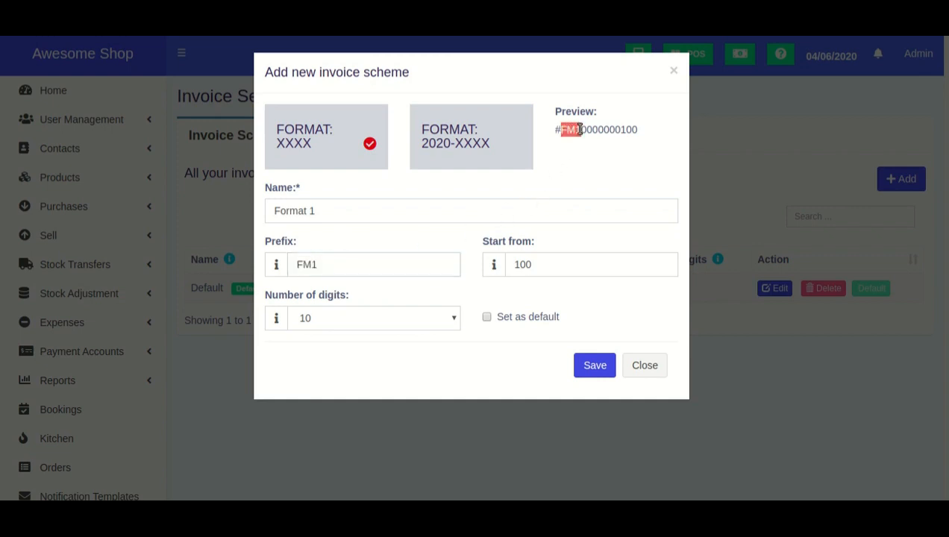
double_click(548, 264)
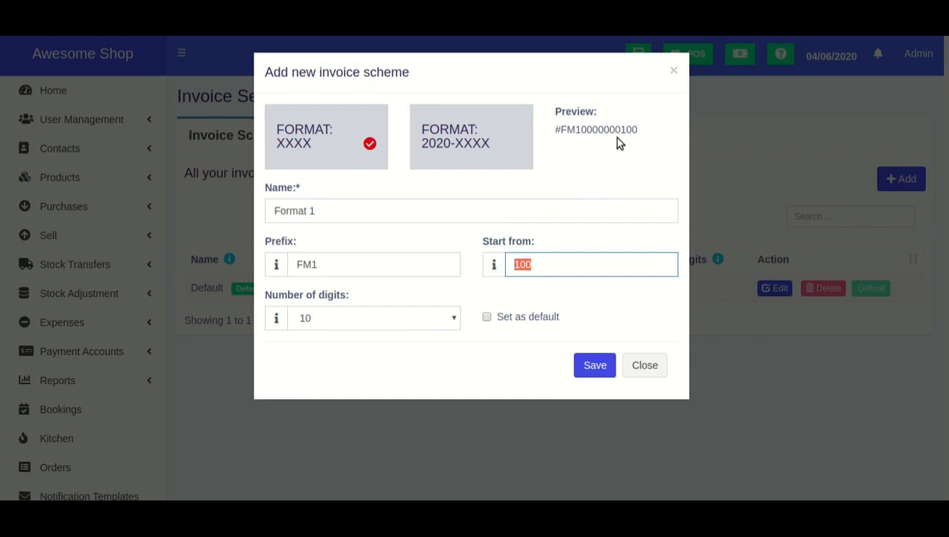
left_click_drag(622, 133, 636, 131)
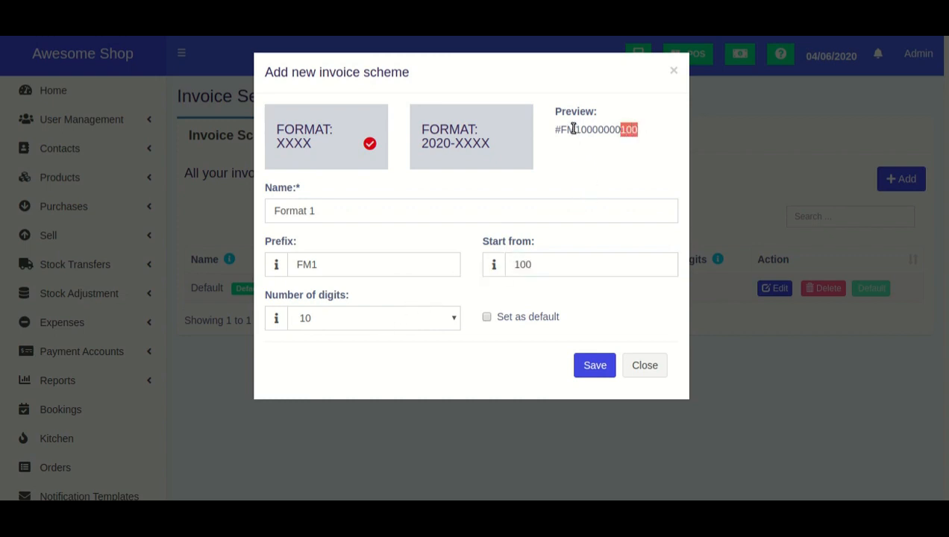
left_click_drag(576, 129, 640, 130)
left_click(651, 132)
left_click_drag(582, 129, 638, 129)
Set the number of digits to 4 and save the scheme as the default.
left_click(373, 325)
left_click(371, 340)
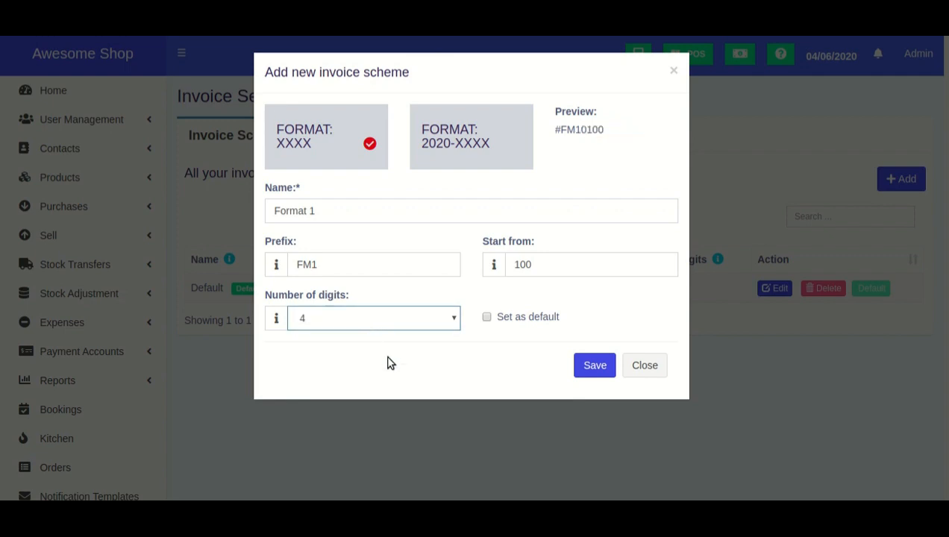
left_click(520, 318)
left_click(594, 365)
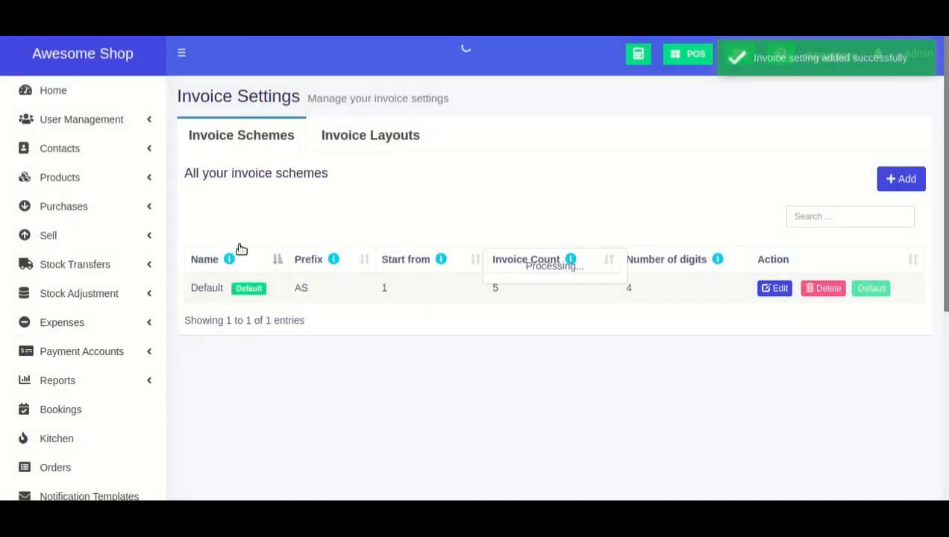
Open the Awesome Shop business location for editing.
scroll(216, 283, "down", 2)
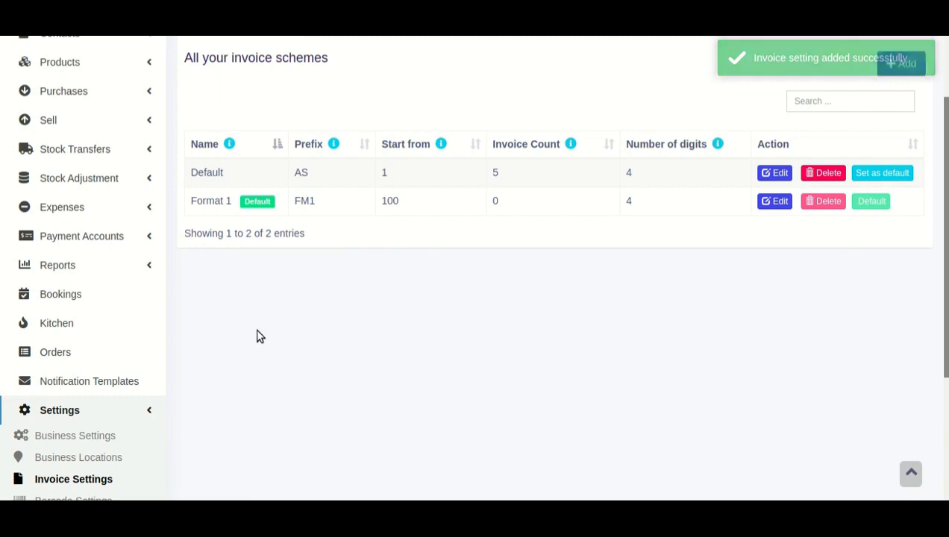
scroll(255, 328, "up", 2)
scroll(249, 332, "down", 3)
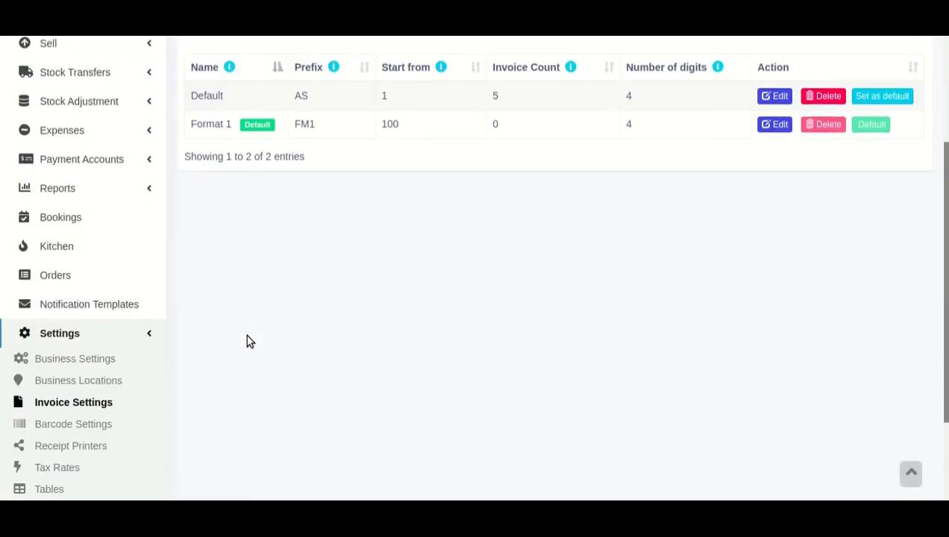
left_click(105, 385)
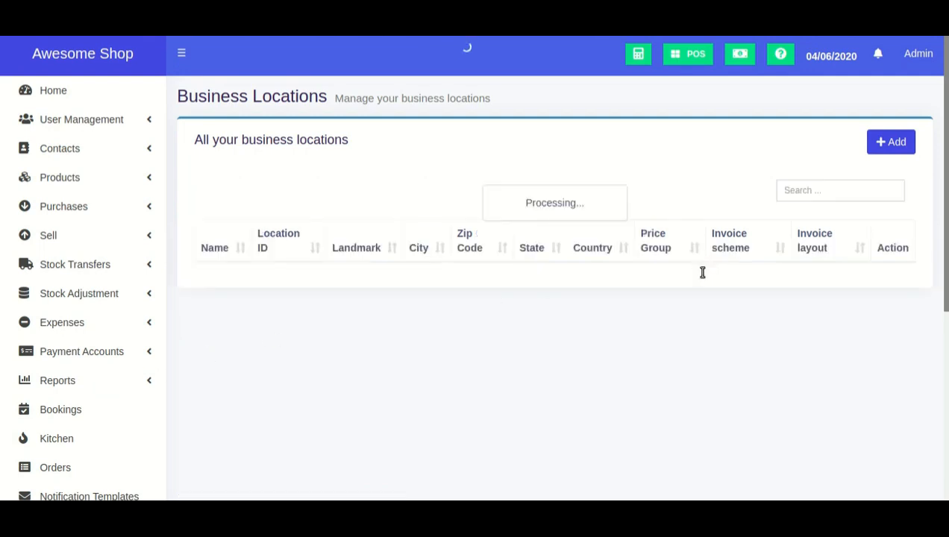
left_click(834, 281)
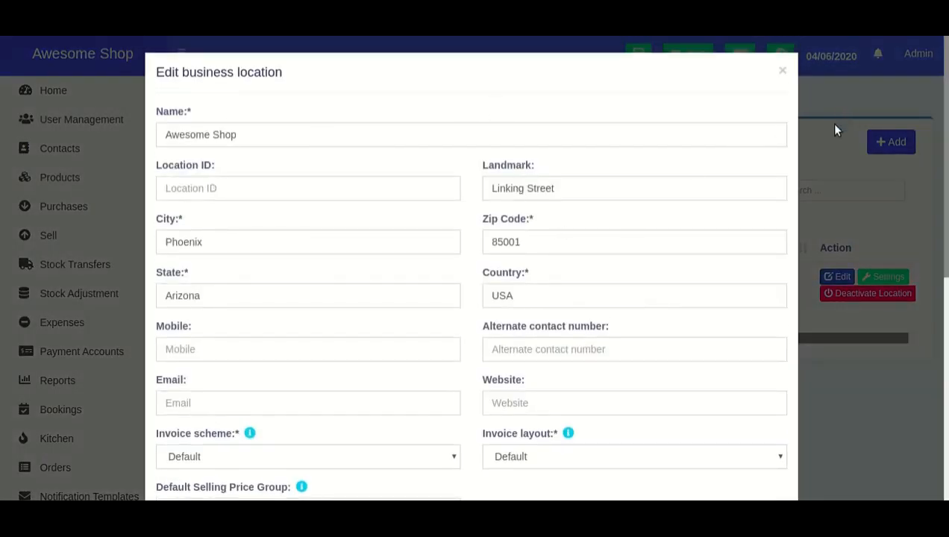
left_click(805, 172)
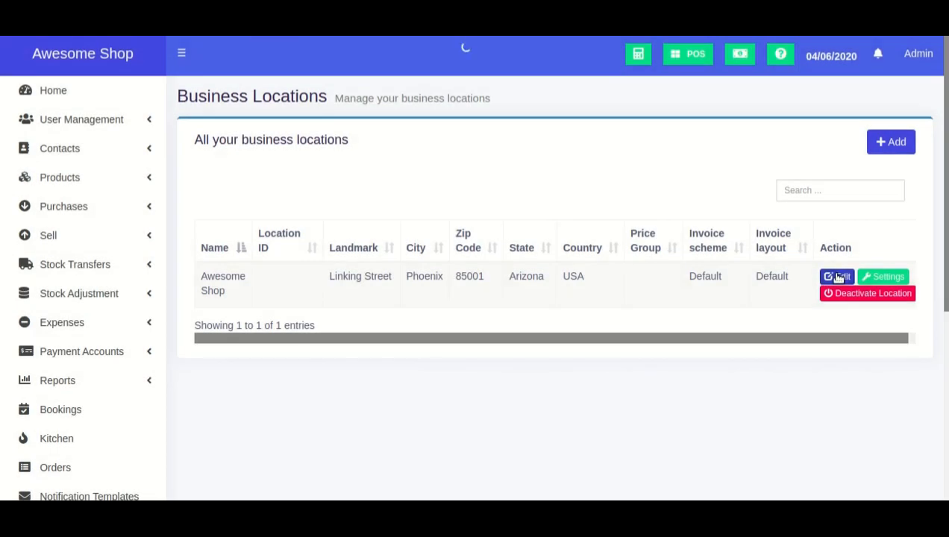
Set the Awesome Shop location's invoice scheme to Format 1 and save the location.
scroll(369, 300, "down", 5)
scroll(261, 247, "up", 2)
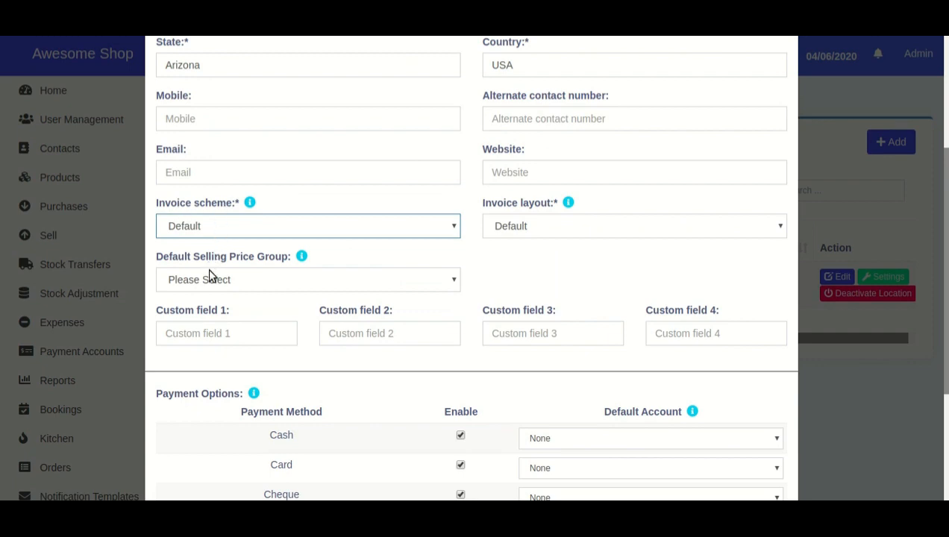
key("Down")
scroll(720, 290, "down", 3)
scroll(720, 291, "down", 1)
left_click(715, 472)
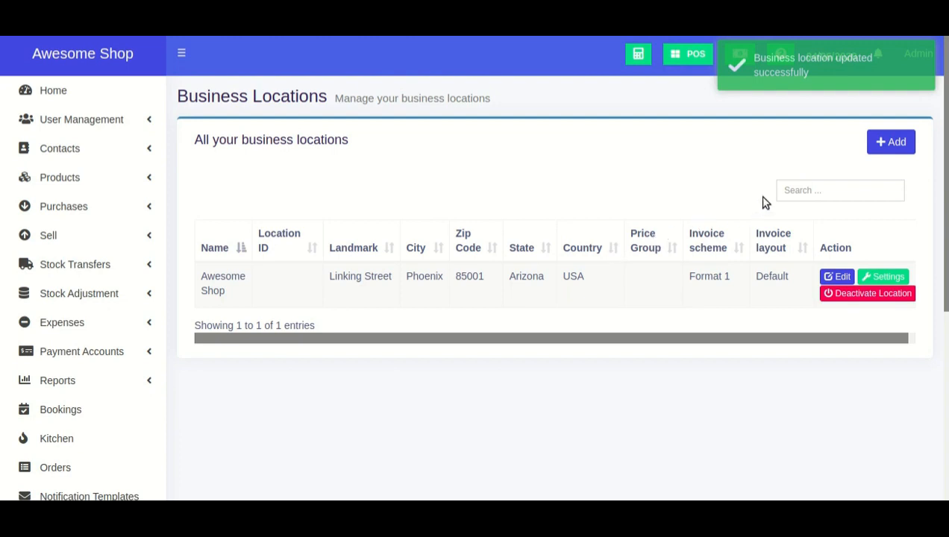
Examine the invoice scheme choice in the form for a new business location, leaving without adding one.
left_click(893, 149)
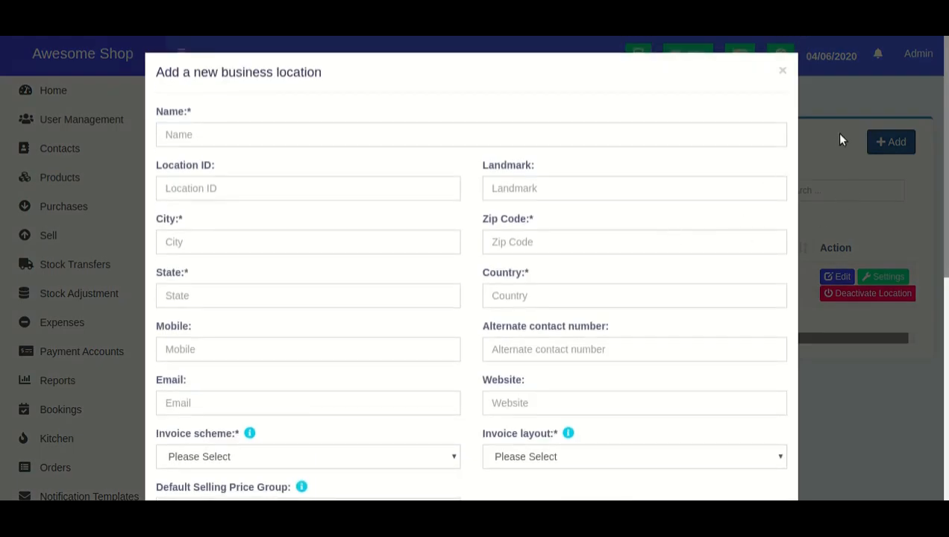
left_click(839, 140)
left_click(871, 140)
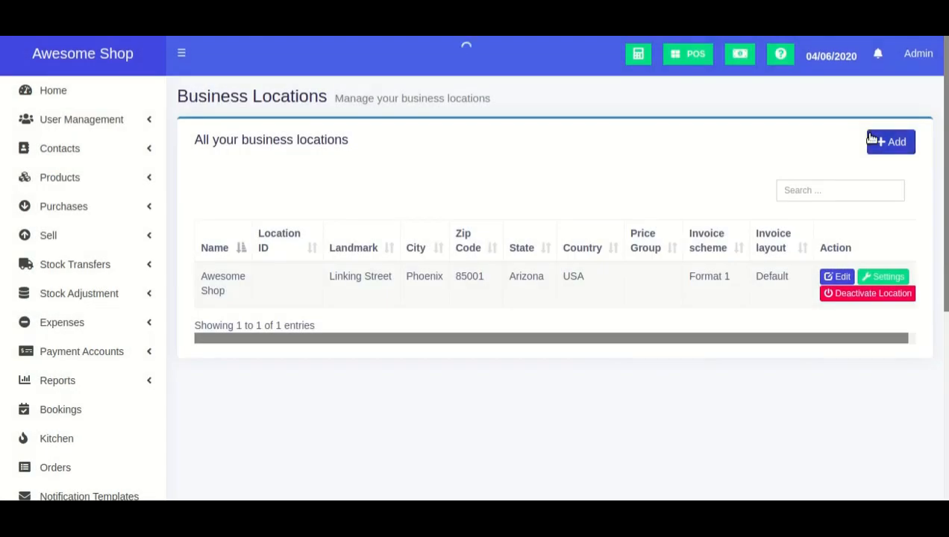
scroll(428, 303, "down", 5)
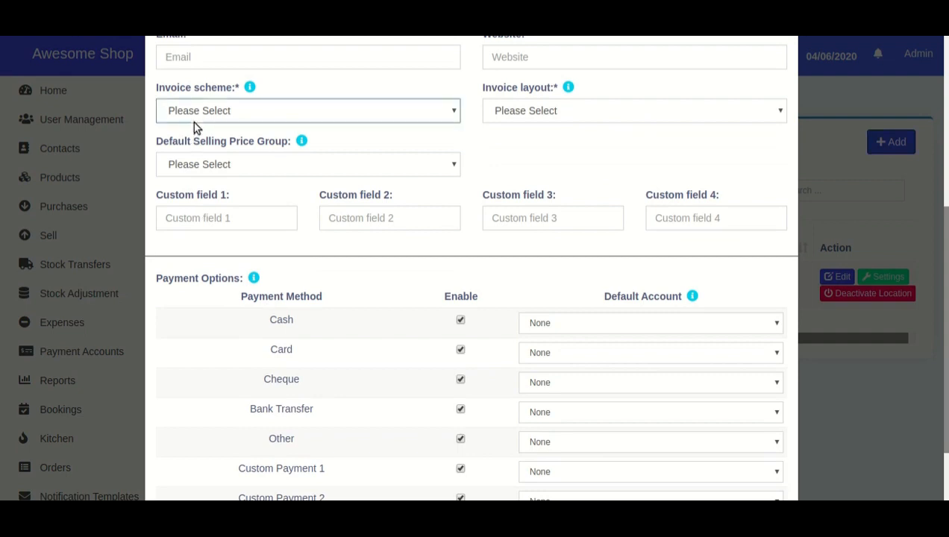
left_click(827, 225)
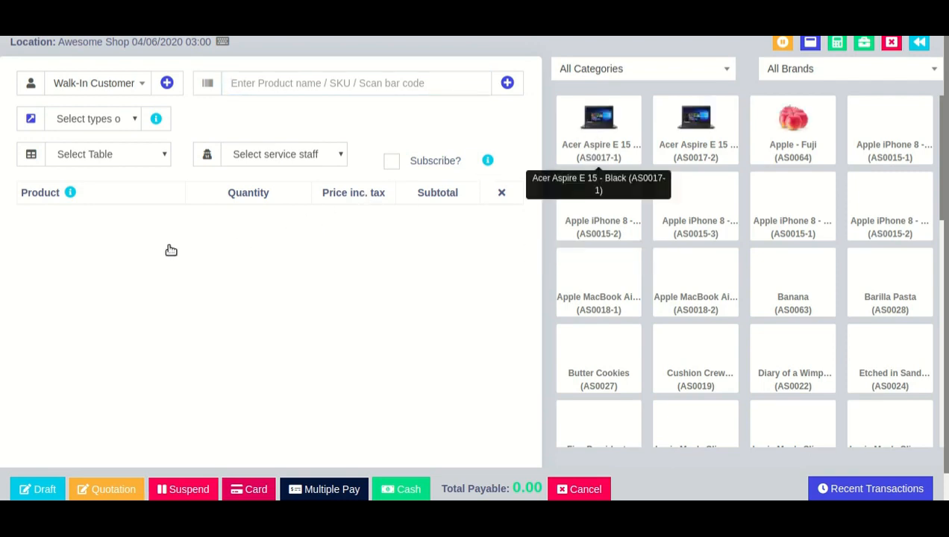
Sell one black Acer Aspire E 15 for cash at the POS and check the invoice number in the print preview.
left_click(590, 130)
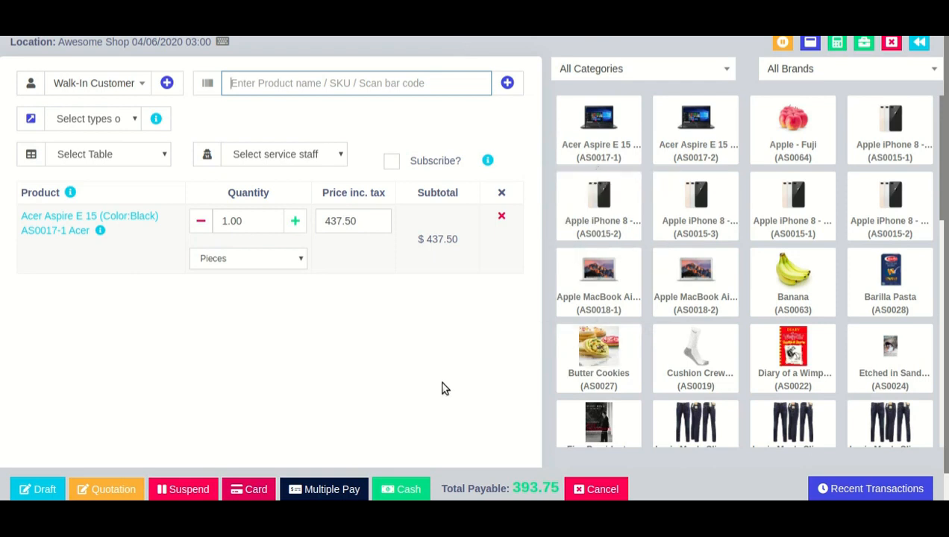
left_click(398, 494)
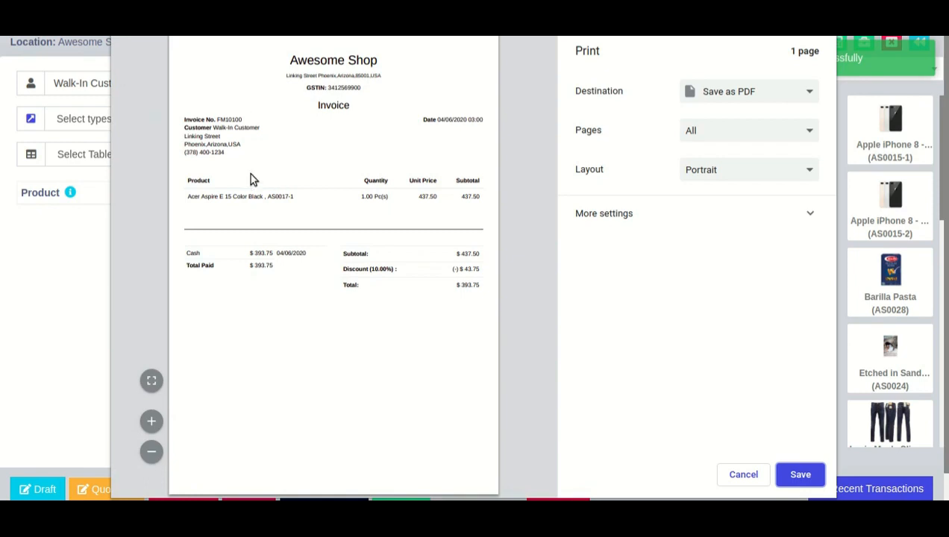
left_click_drag(218, 120, 245, 121)
left_click(256, 174)
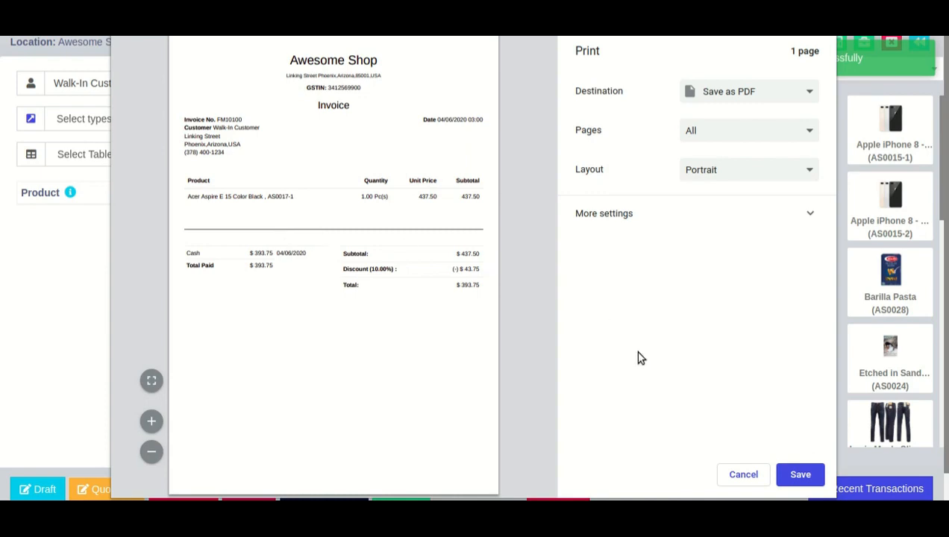
left_click(727, 475)
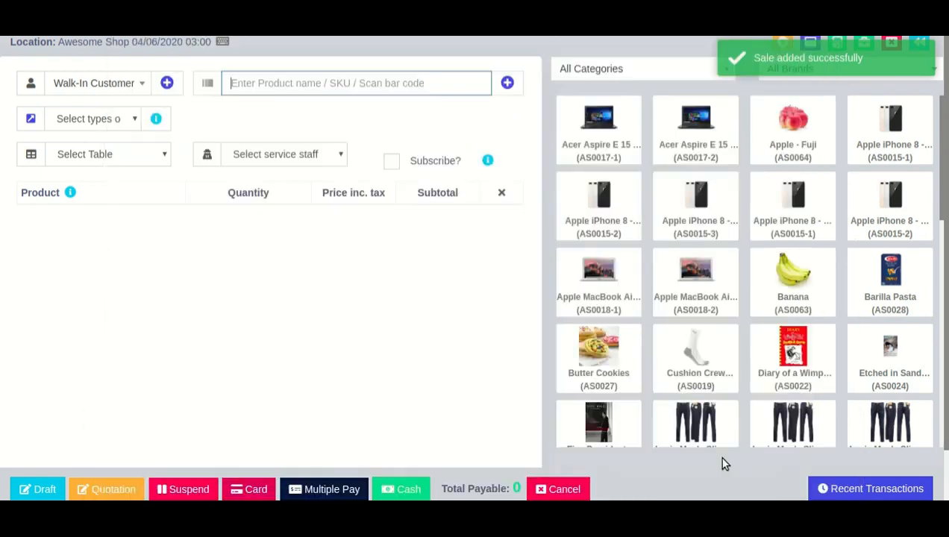
Sell another black Acer Aspire E 15 for cash, check its invoice number in the print preview, and dismiss the preview without saving.
left_click(609, 151)
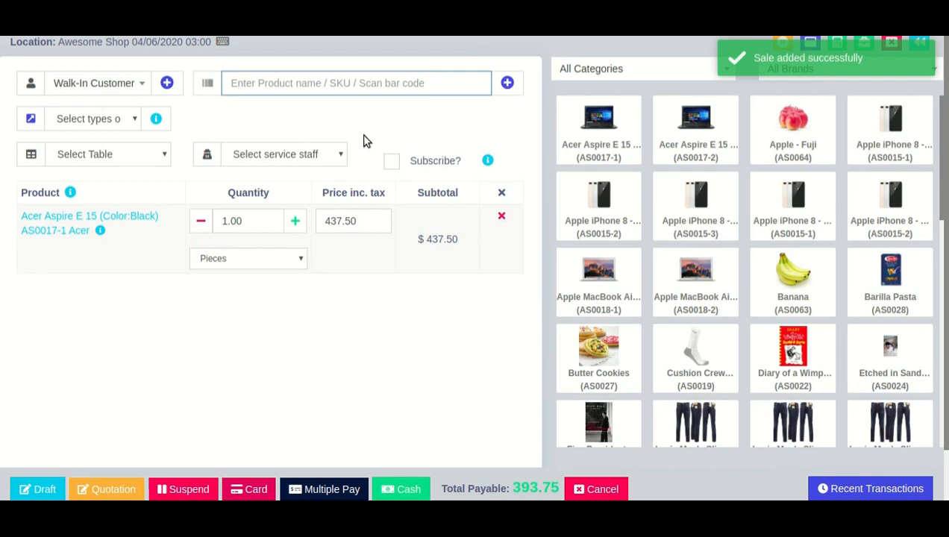
left_click(401, 490)
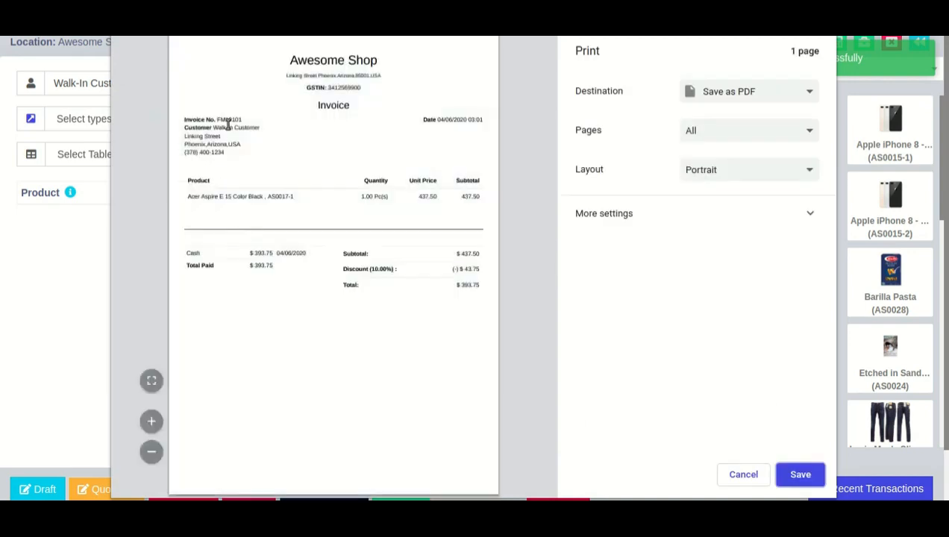
left_click_drag(233, 119, 263, 122)
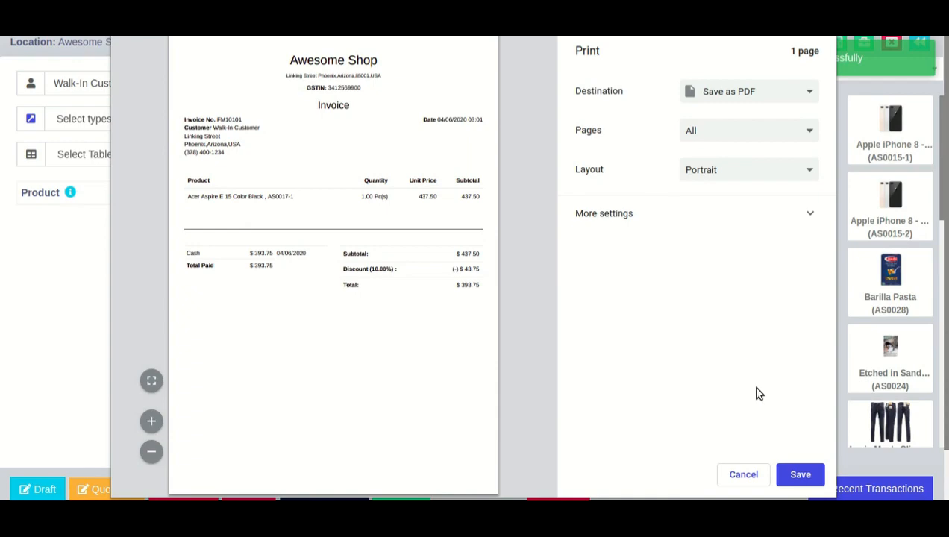
left_click(755, 480)
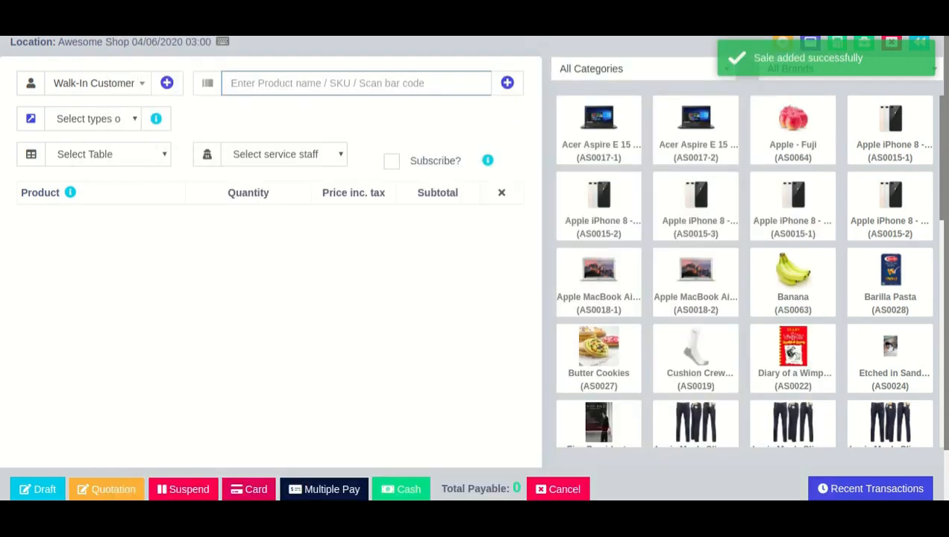
Open a new Add Sale form and examine its invoice scheme options, keeping Format 1.
left_click(119, 43)
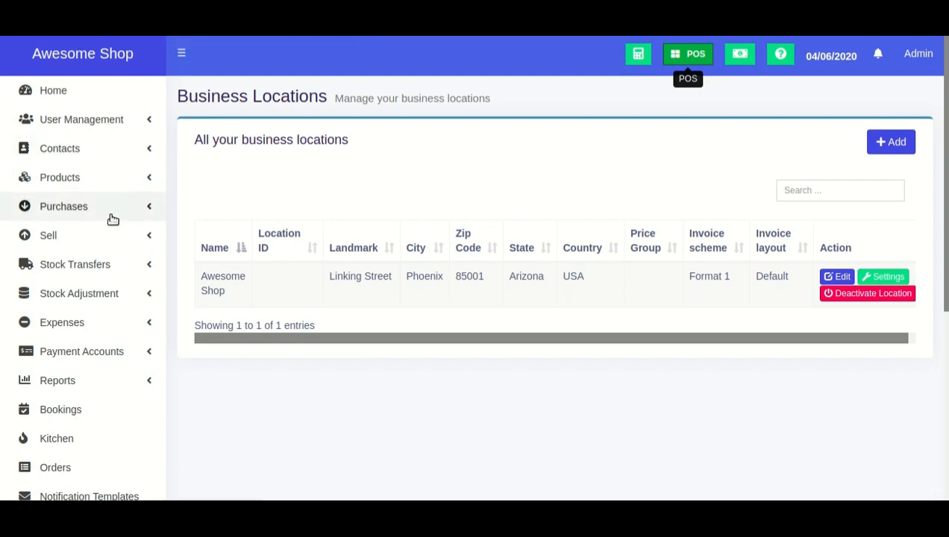
left_click(100, 240)
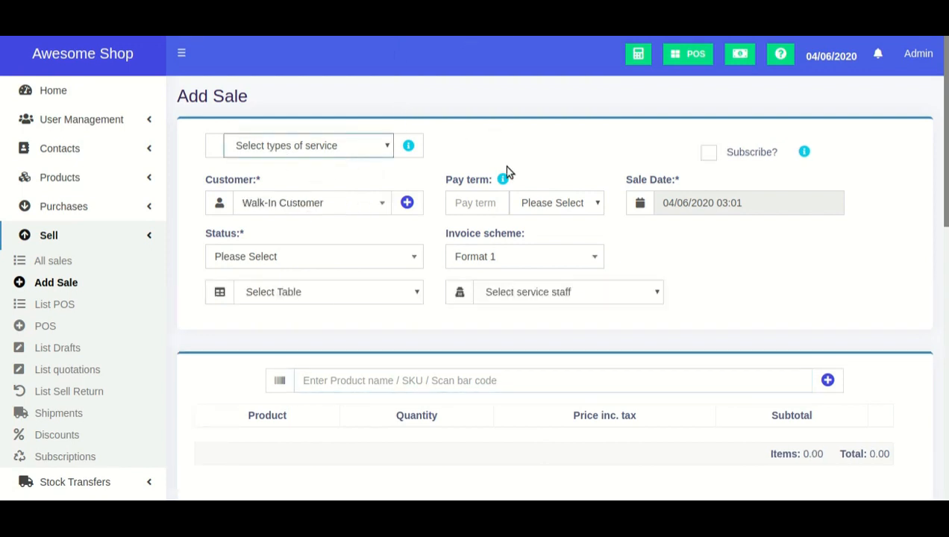
left_click(511, 266)
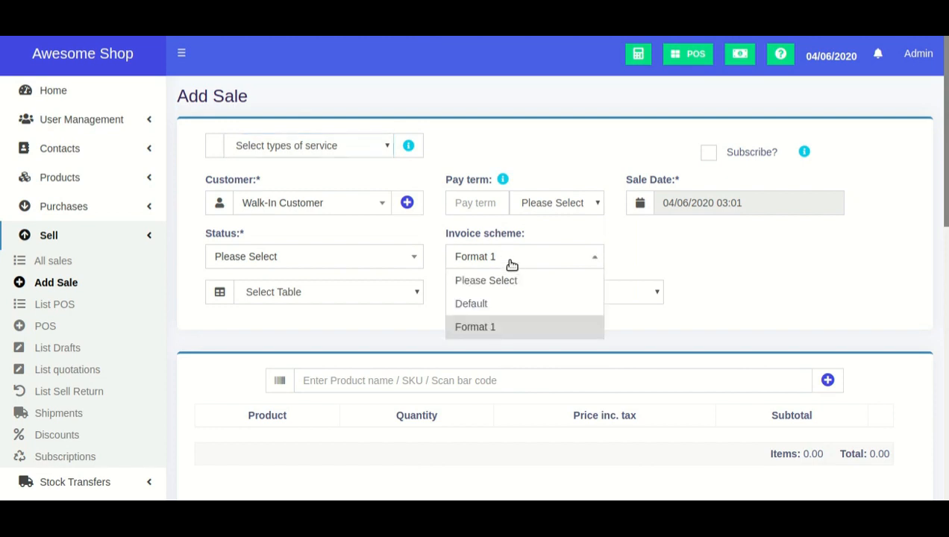
left_click(511, 266)
left_click(511, 265)
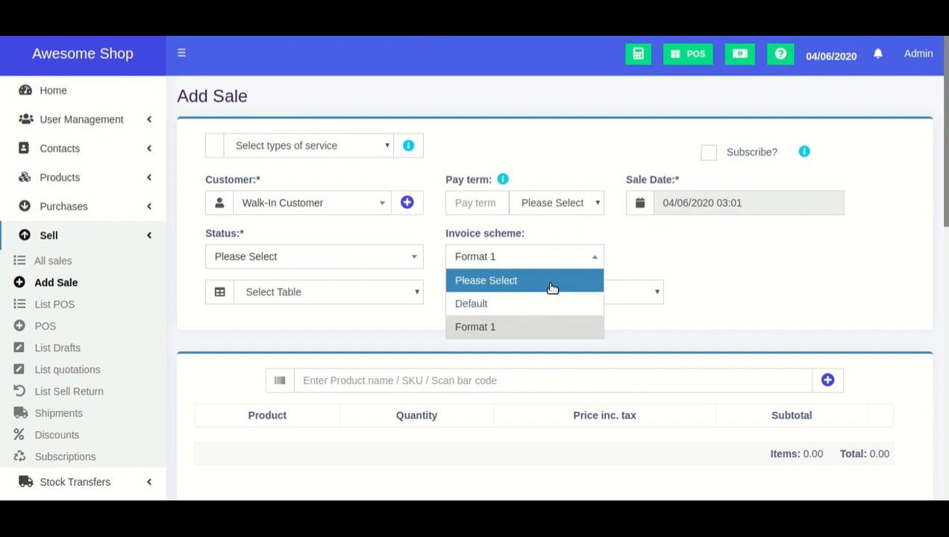
left_click(625, 267)
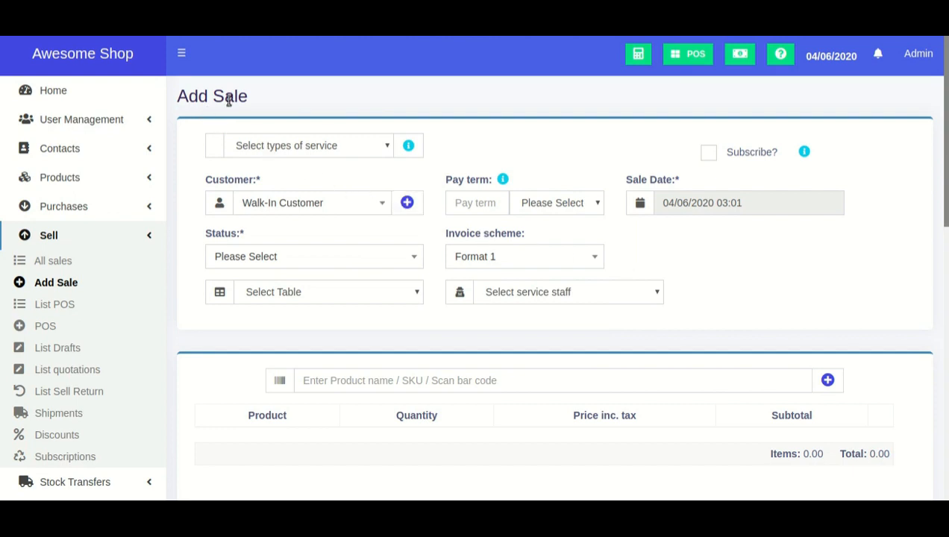
left_click(523, 259)
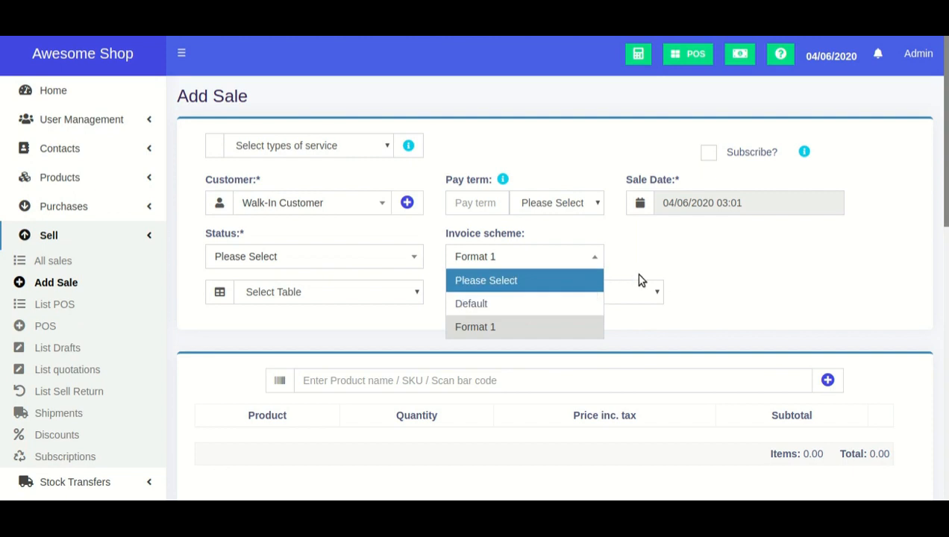
left_click(665, 271)
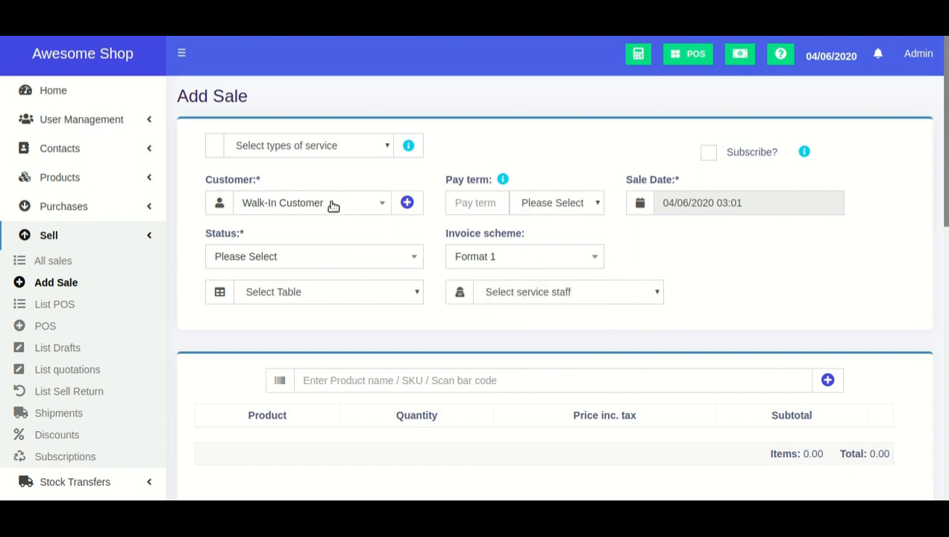
Set the Format 1 sale's status to Final and add one packet of Barilla Pasta.
left_click(698, 202)
left_click(636, 154)
left_click(299, 262)
left_click(296, 305)
left_click(345, 379)
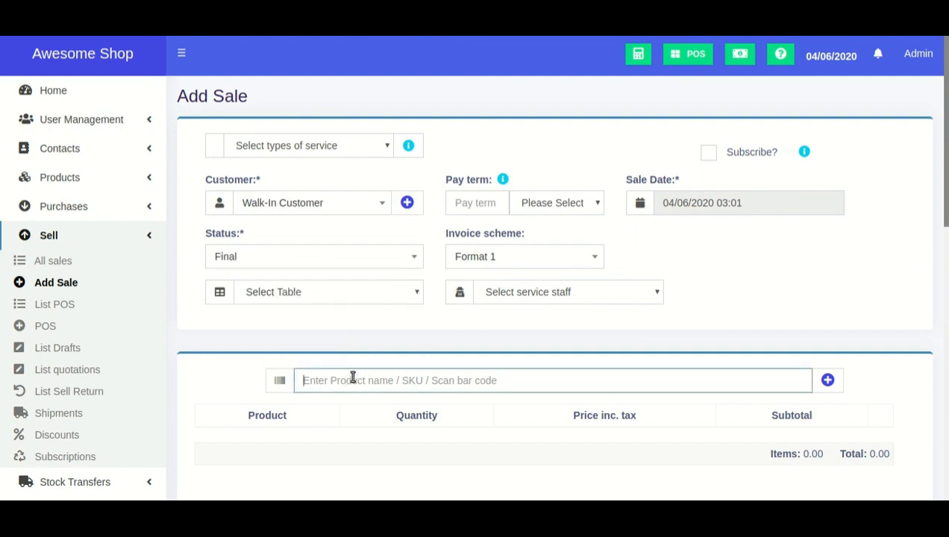
type("bar")
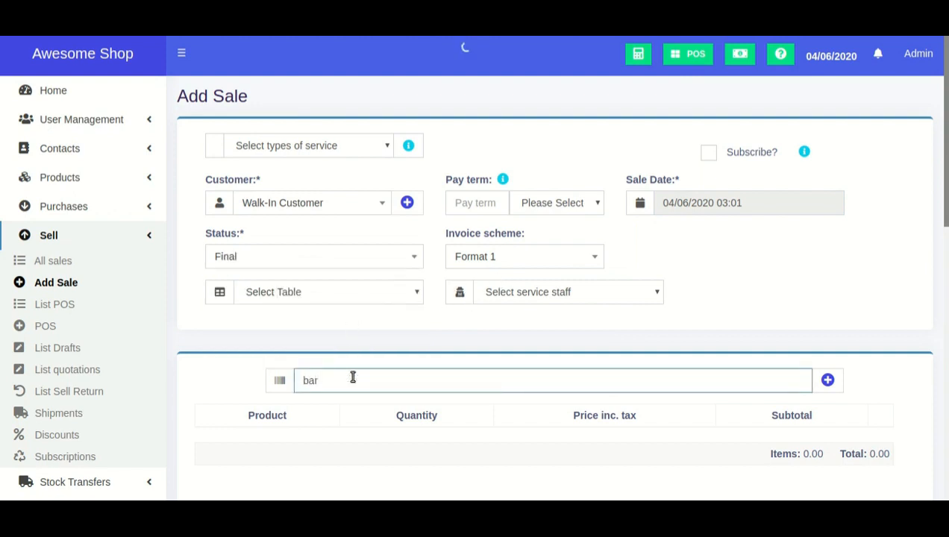
Set the payment amount to 0, save and print the Format 1 sale, and check its invoice number in the print preview.
scroll(363, 359, "down", 3)
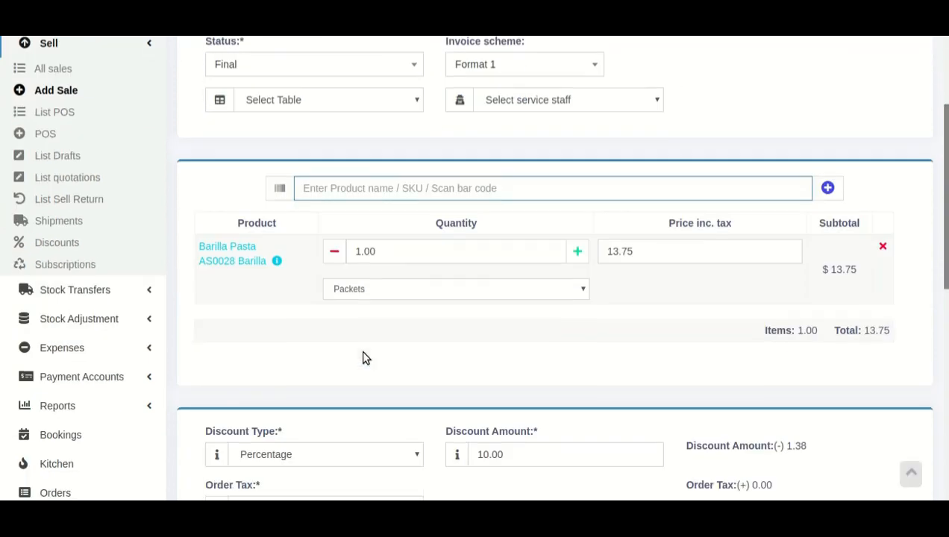
scroll(363, 359, "down", 5)
left_click_drag(946, 418, 946, 446)
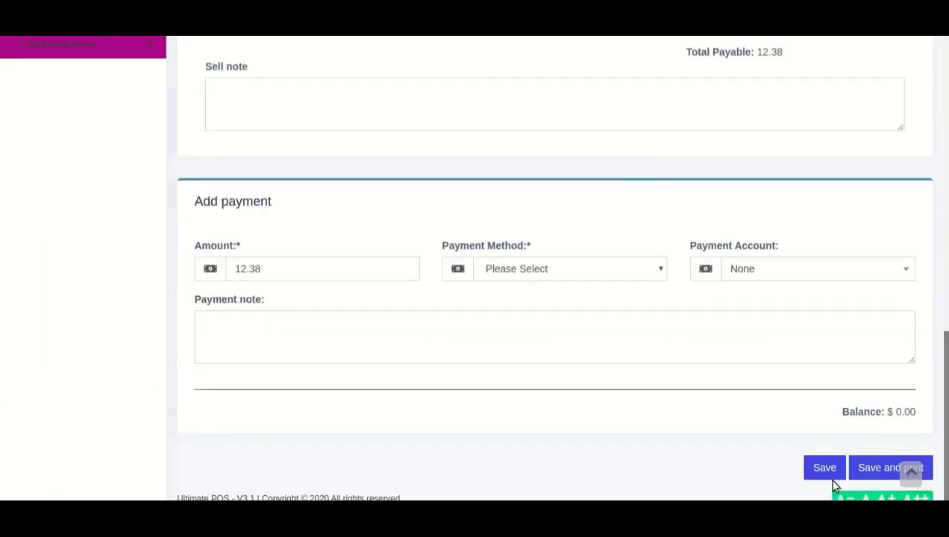
left_click(871, 468)
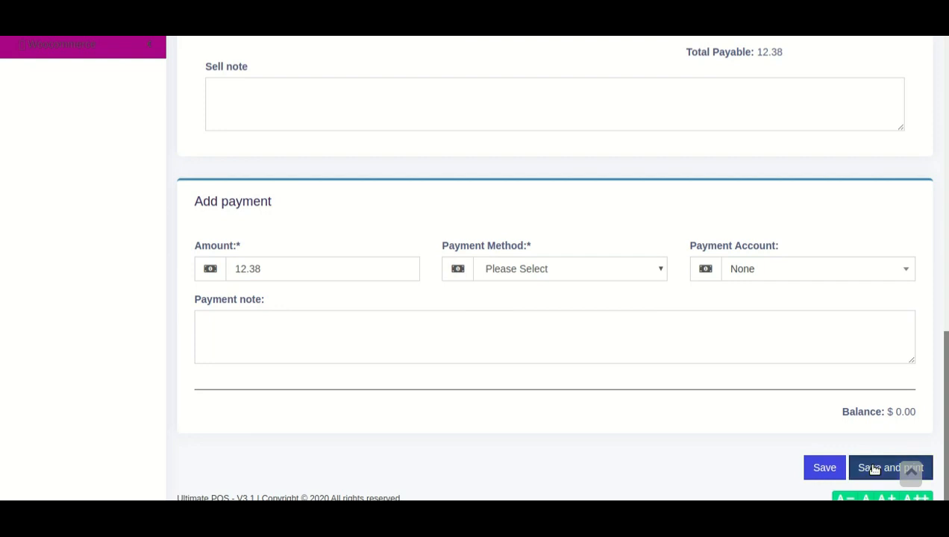
left_click(487, 265)
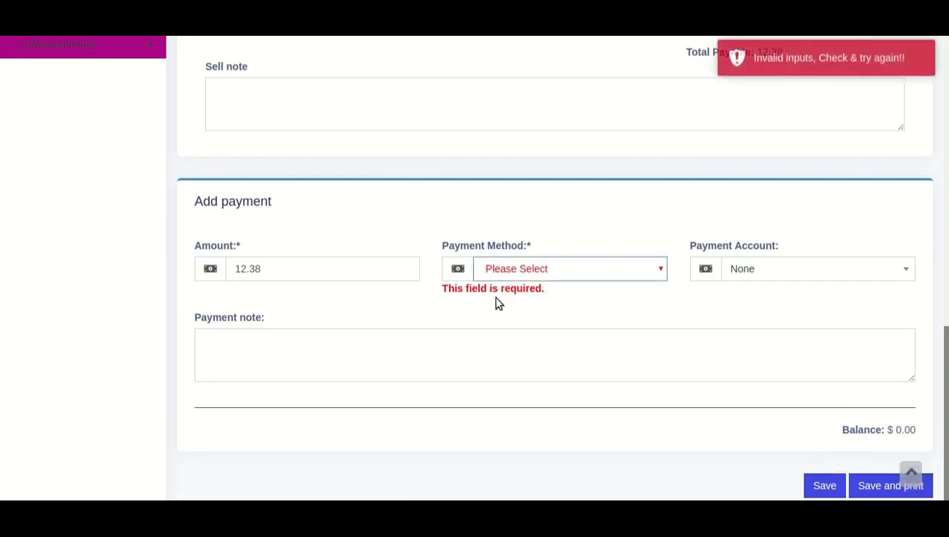
left_click(466, 301)
left_click(381, 278)
double_click(382, 278)
type("0")
left_click(387, 305)
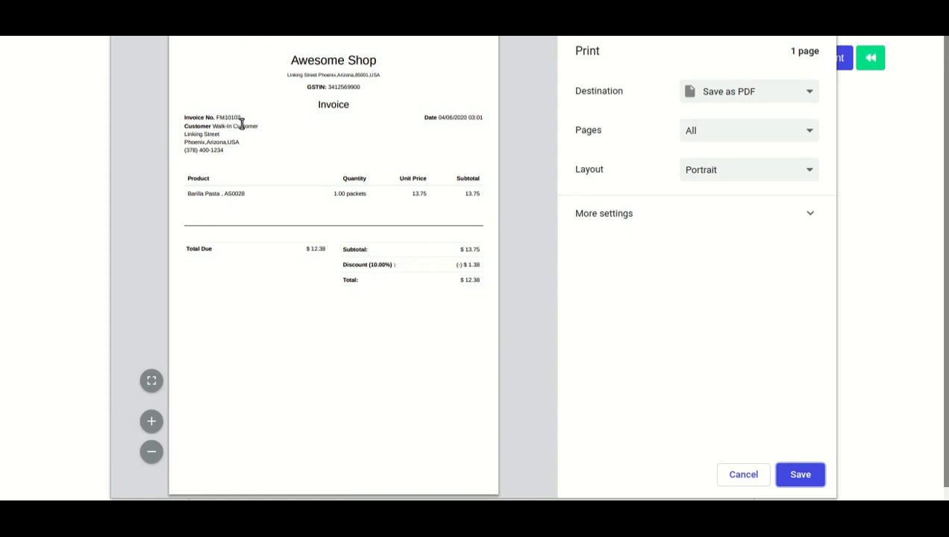
left_click(743, 474)
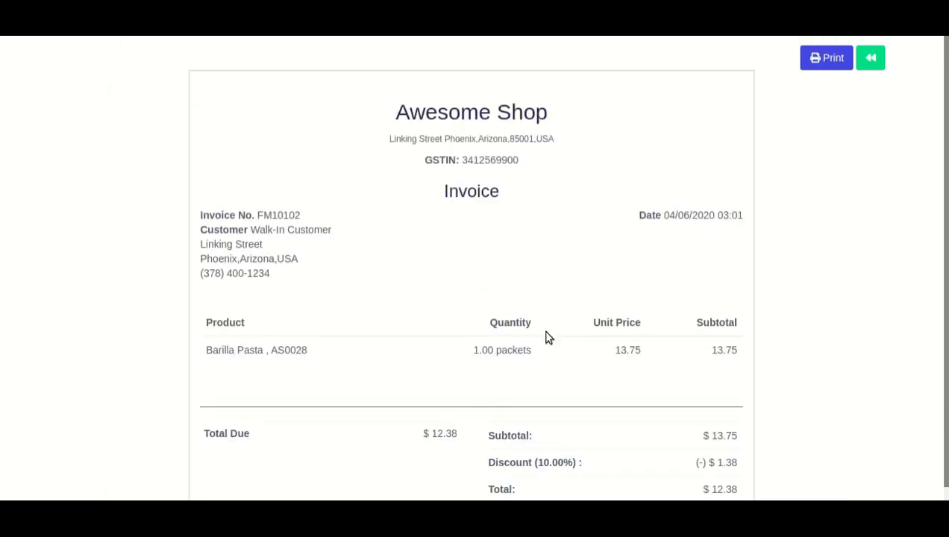
Start another sale from the sales list and set its invoice scheme to Default.
left_click(878, 63)
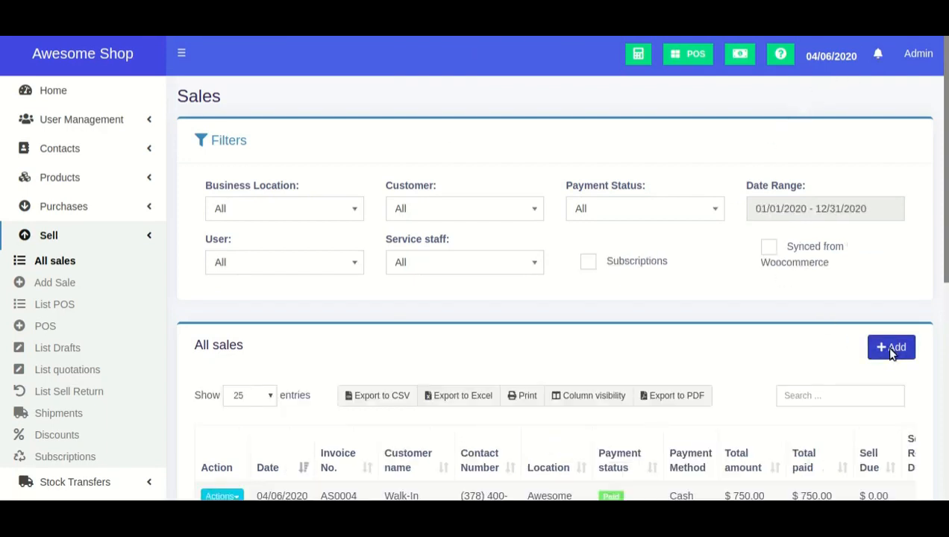
left_click(890, 348)
left_click(507, 257)
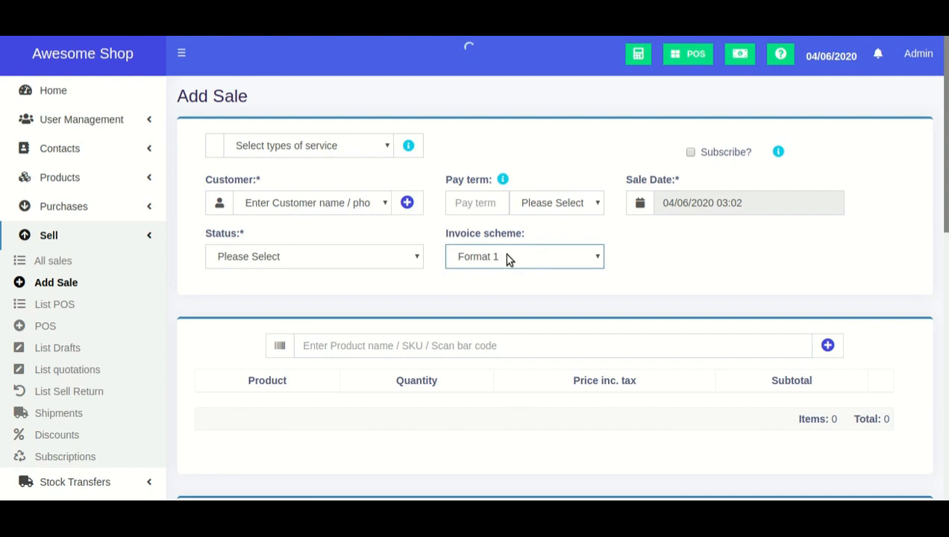
left_click(502, 291)
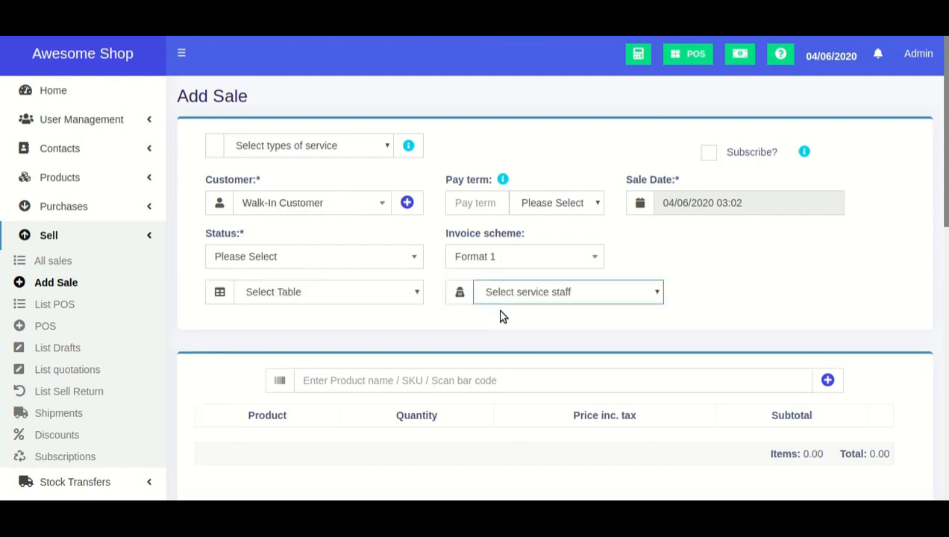
left_click(485, 263)
left_click(484, 303)
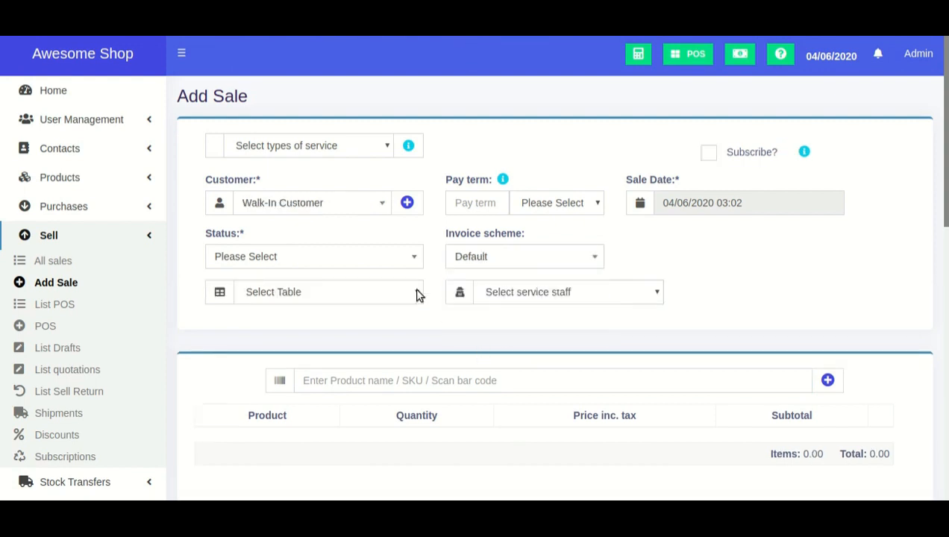
Set the Default-scheme sale's status to Final and add one packet of Barilla Pasta.
left_click(335, 256)
left_click(321, 301)
left_click(353, 382)
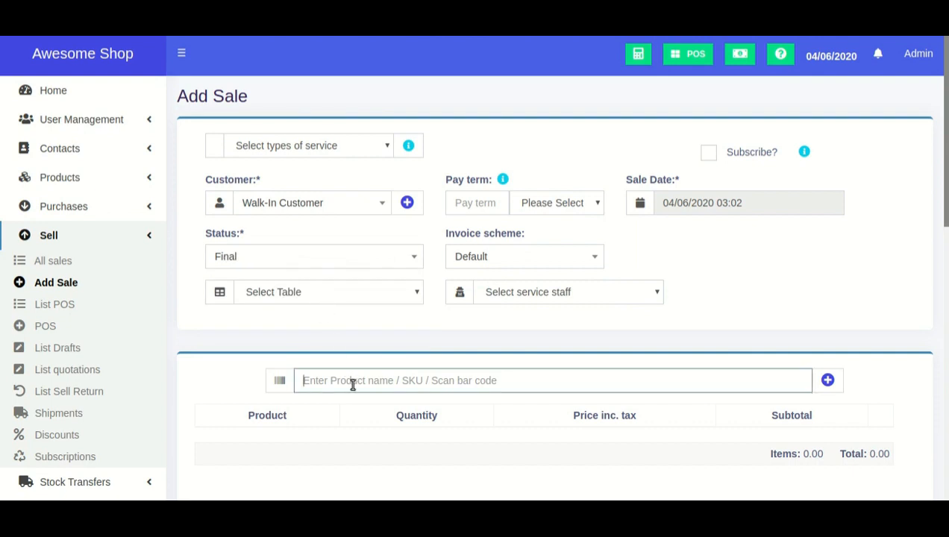
type("br")
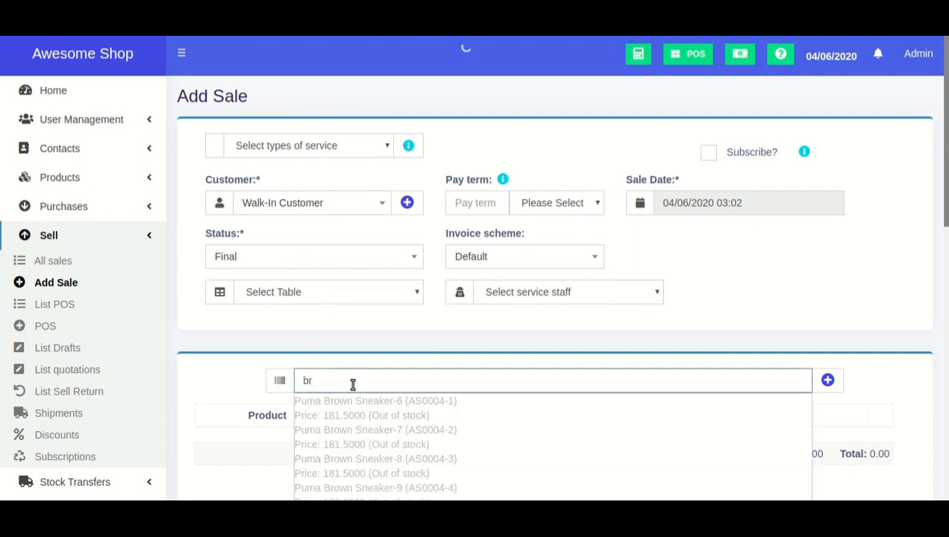
type("e")
type("b")
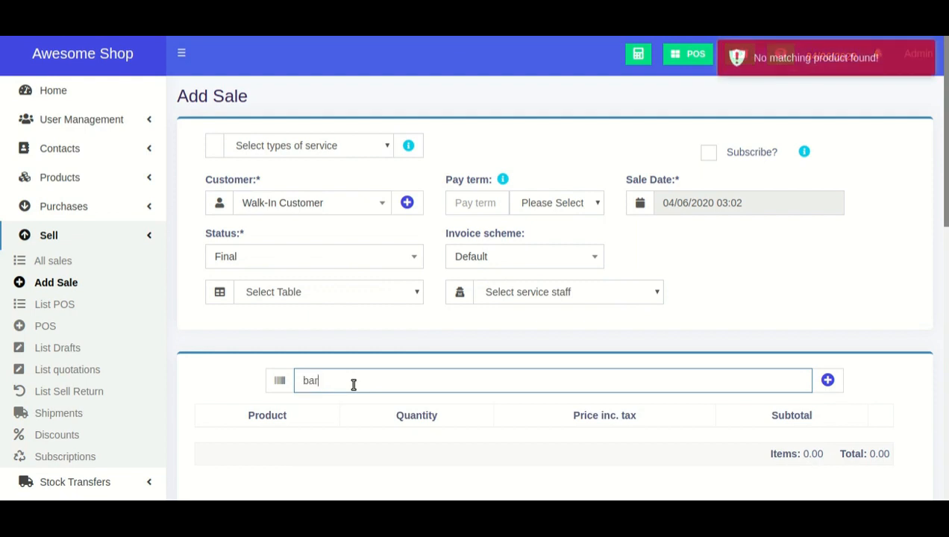
type("ar")
Set the Default-scheme sale's payment amount to 0, choose a payment method, and save and print the sale.
scroll(353, 384, "down", 10)
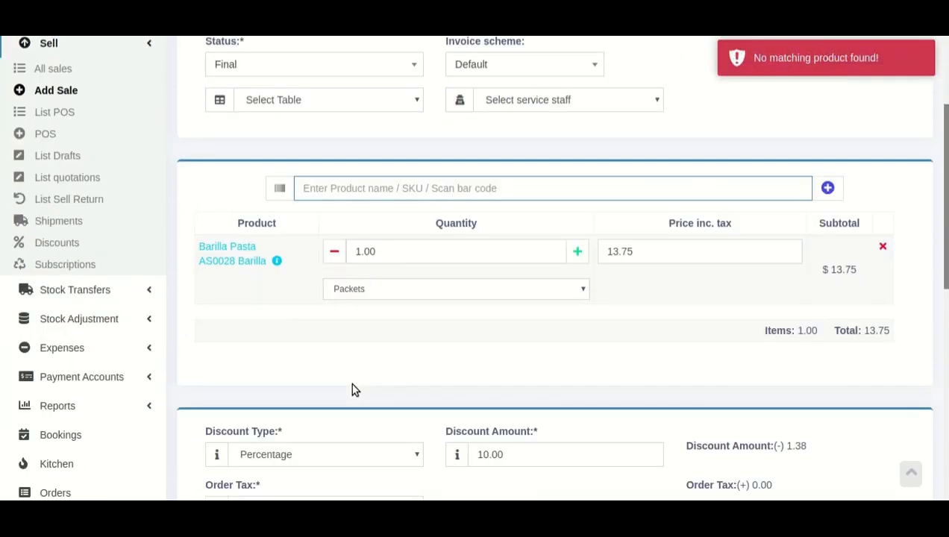
left_click(379, 280)
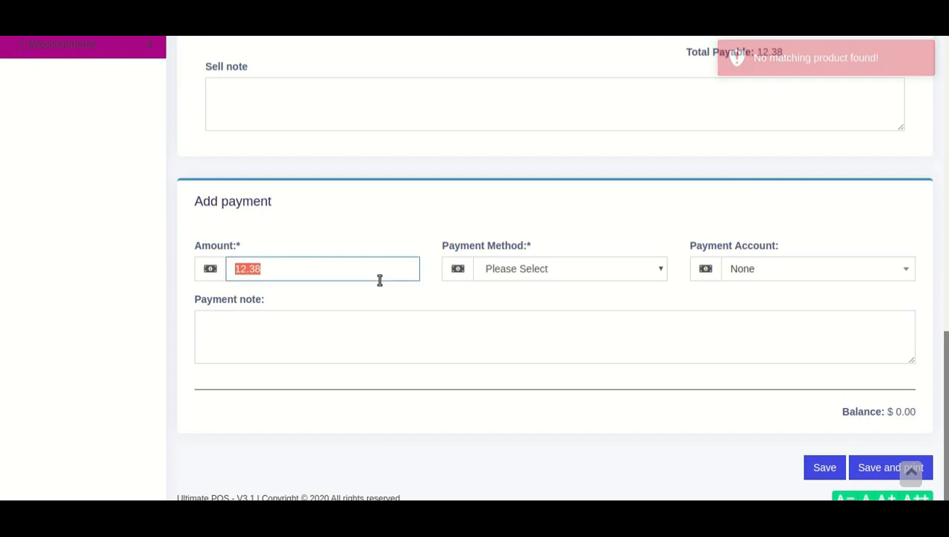
type("0")
key("Tab")
key("Down")
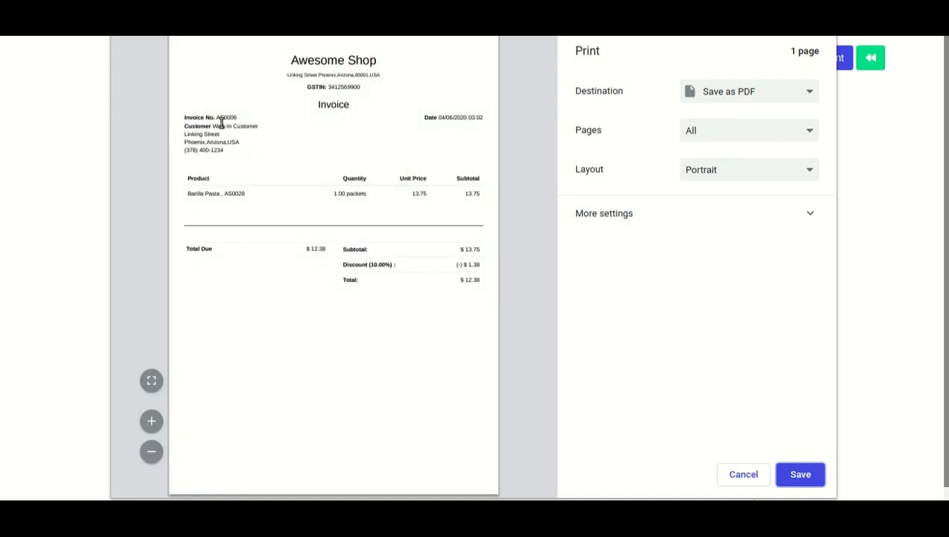
Check the invoice number in the Default-scheme sale's print preview and dismiss the preview without saving.
left_click_drag(217, 119, 247, 121)
left_click(261, 183)
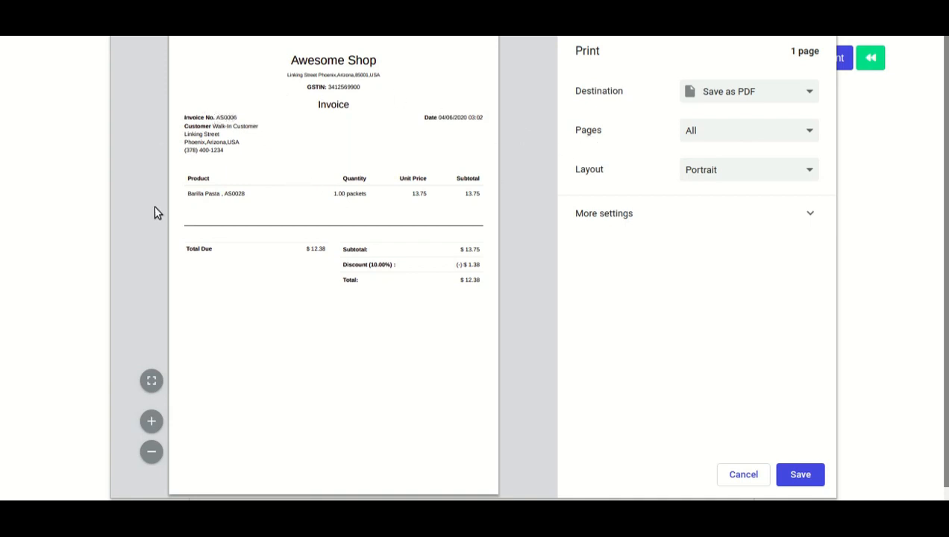
left_click(743, 475)
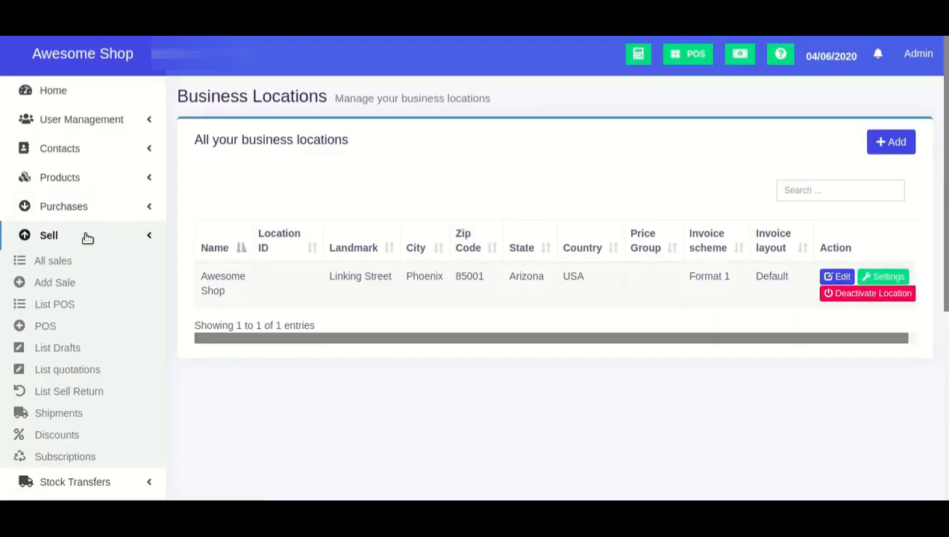
Go to the invoice settings and open the form for adding a new invoice scheme.
left_click(86, 237)
scroll(87, 237, "down", 2)
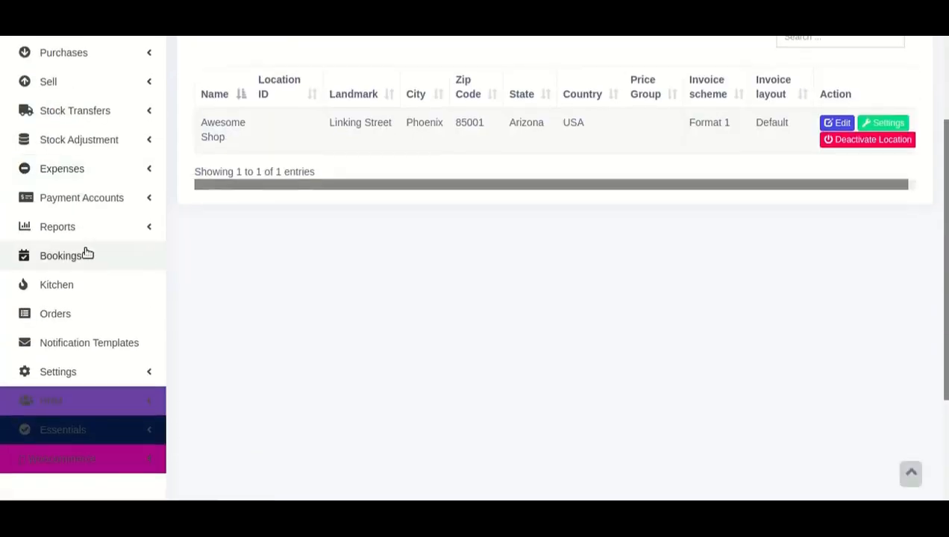
left_click(77, 382)
scroll(79, 384, "down", 2)
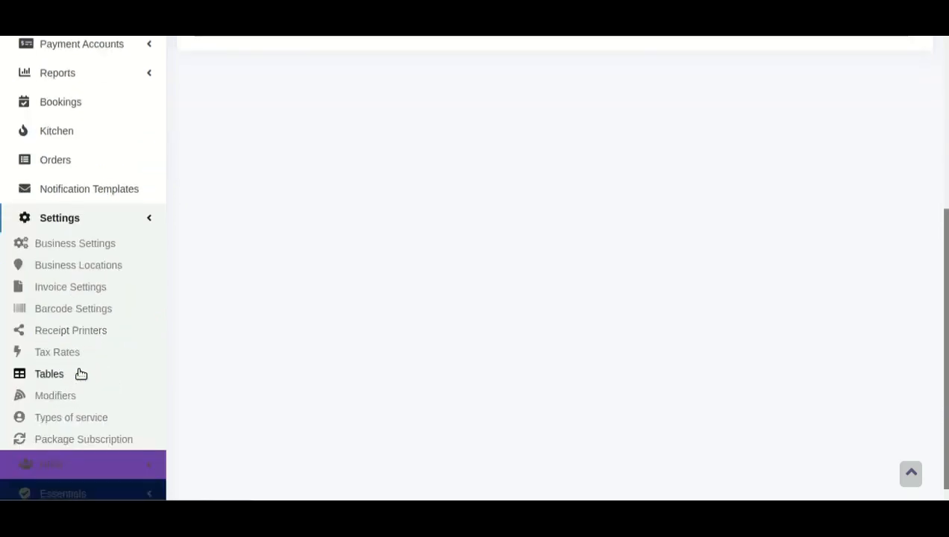
left_click(94, 297)
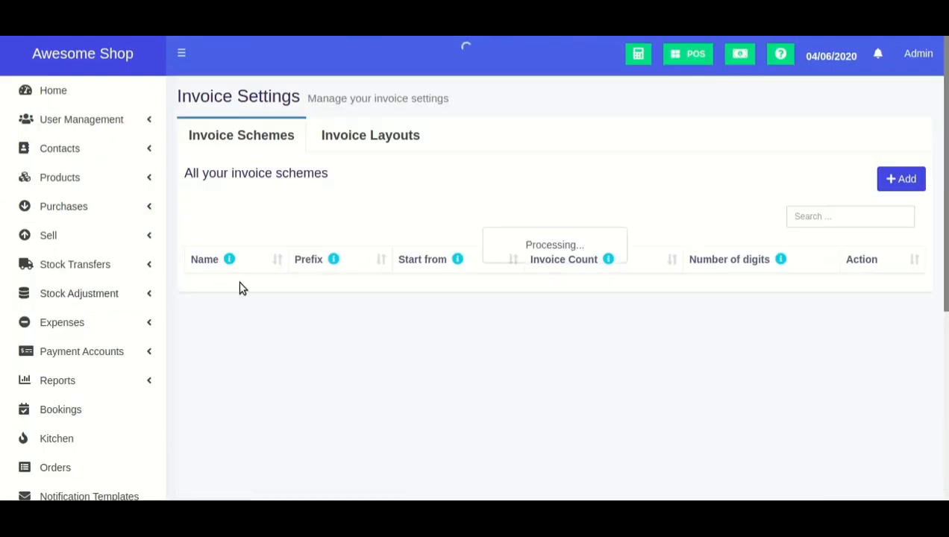
left_click(907, 181)
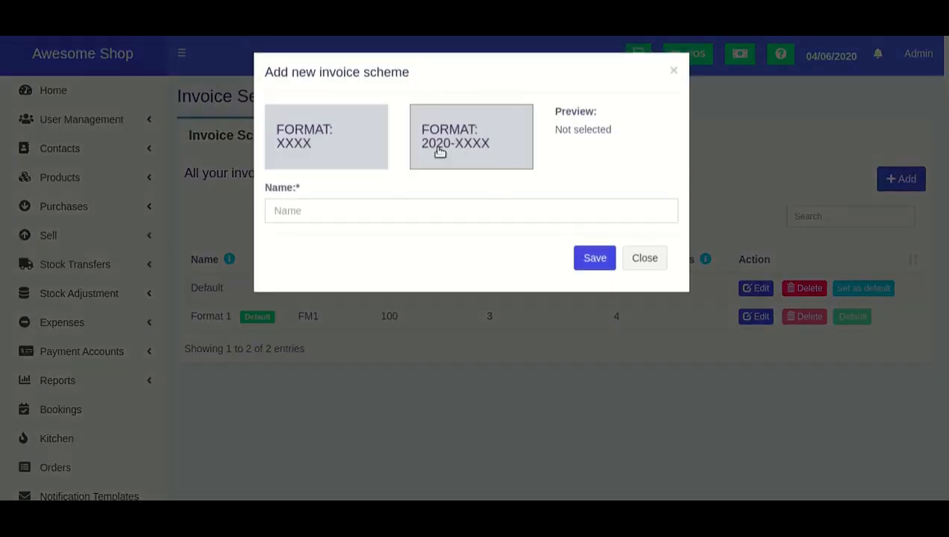
Choose the 2020-XXXX format for the new invoice scheme and name it Format 2.
left_click(448, 148)
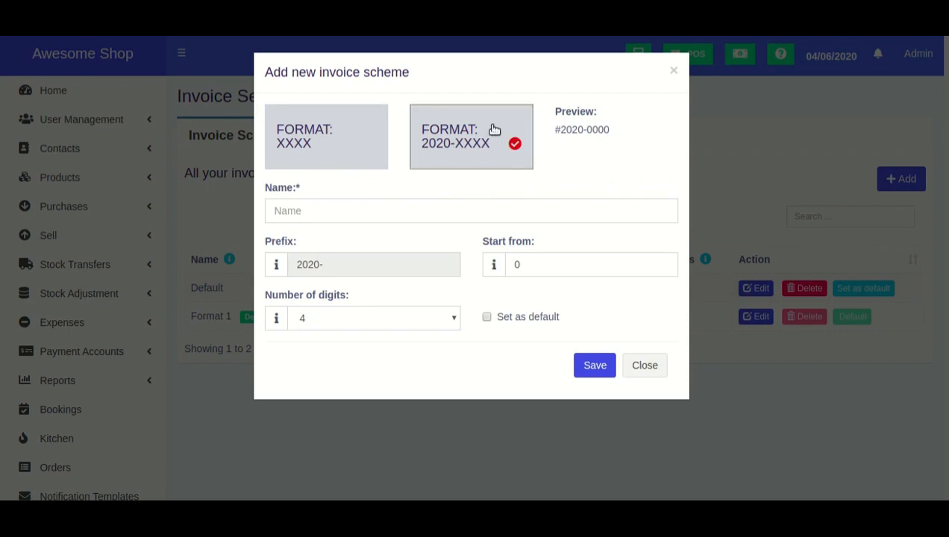
left_click(489, 210)
type("Format 2")
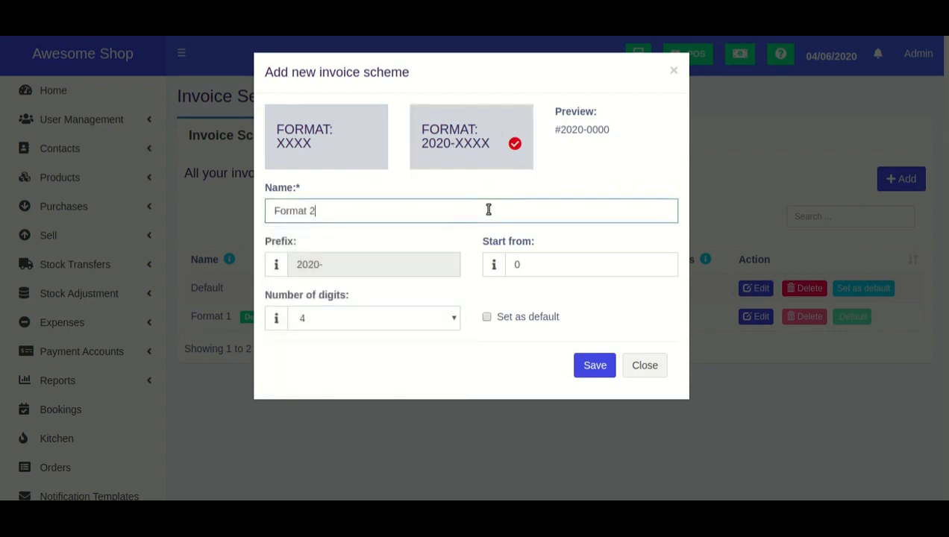
key("ctrl+a")
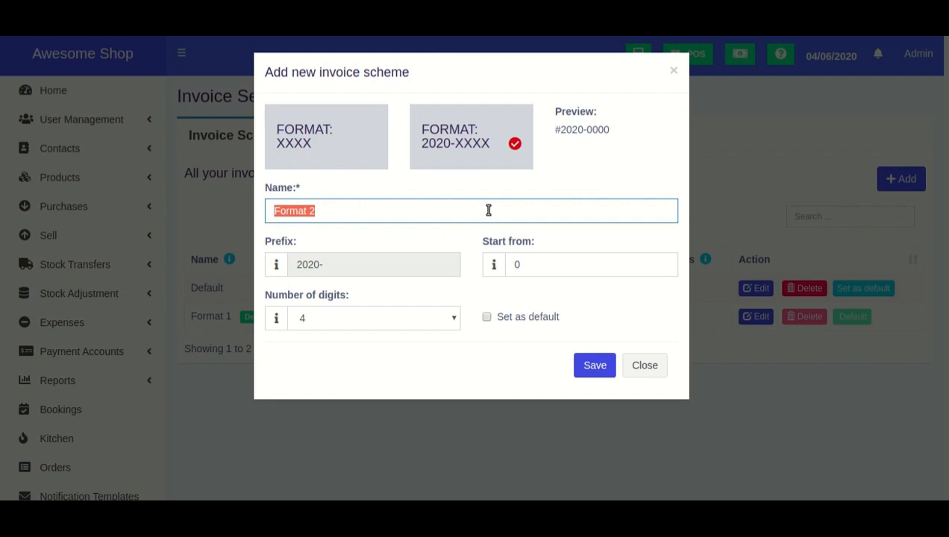
left_click(328, 270)
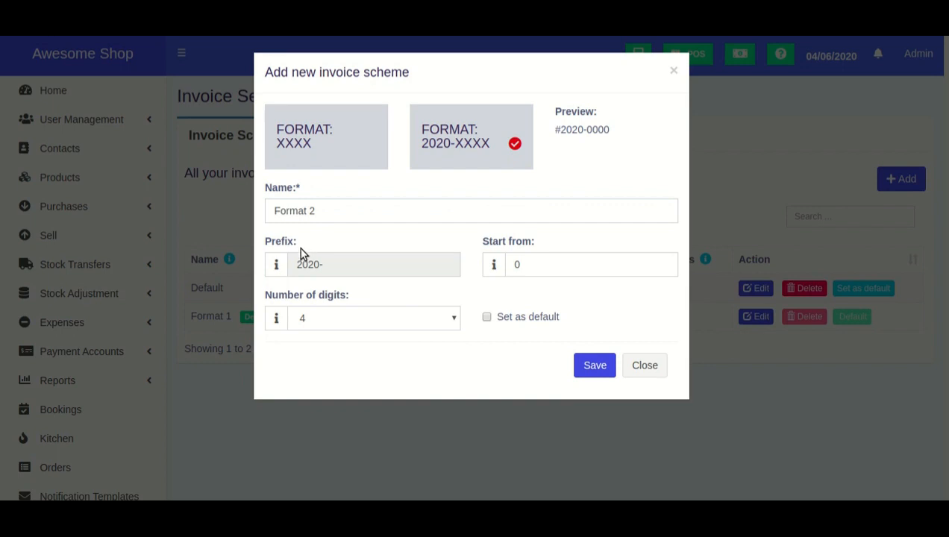
Set the Format 2 scheme to start from 200 with 7 digits, and save it.
double_click(557, 258)
type("1")
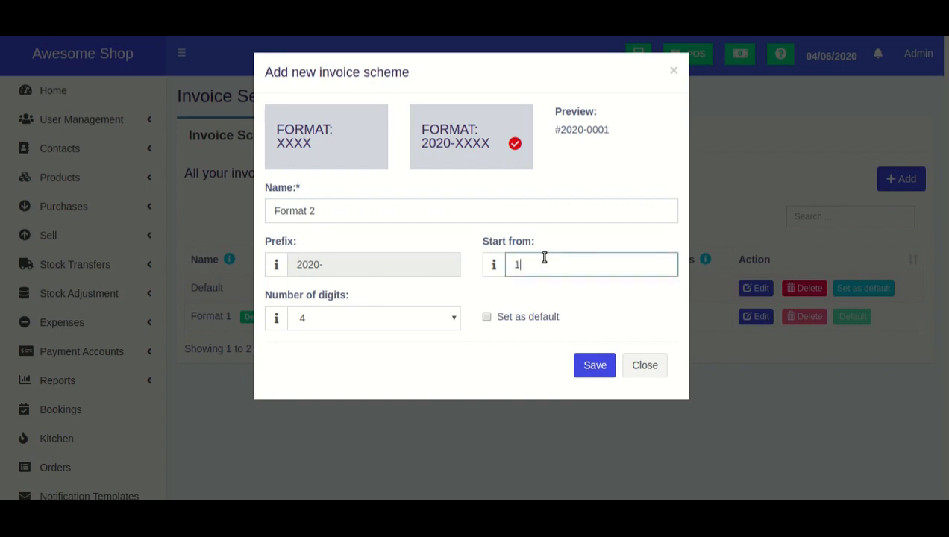
left_click_drag(514, 264, 524, 269)
type("200")
key("Tab")
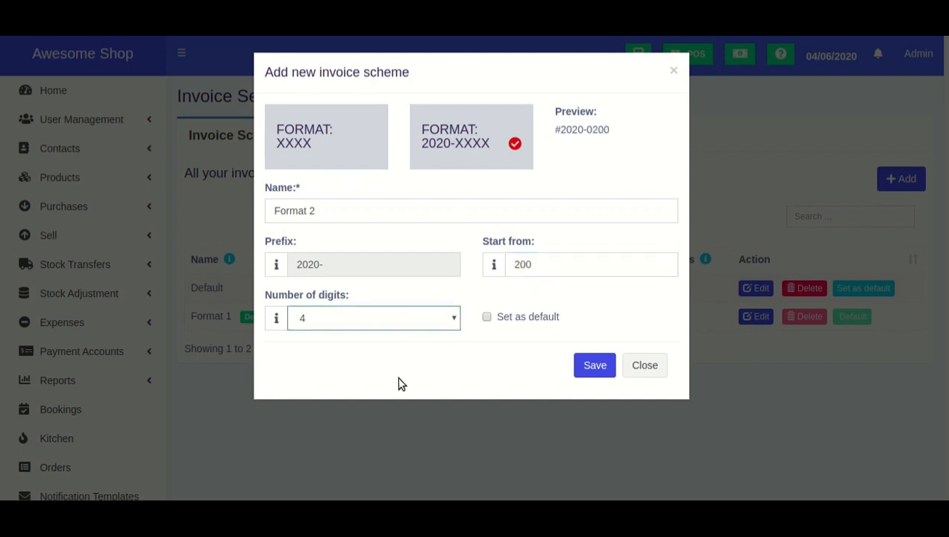
key("7")
left_click(594, 365)
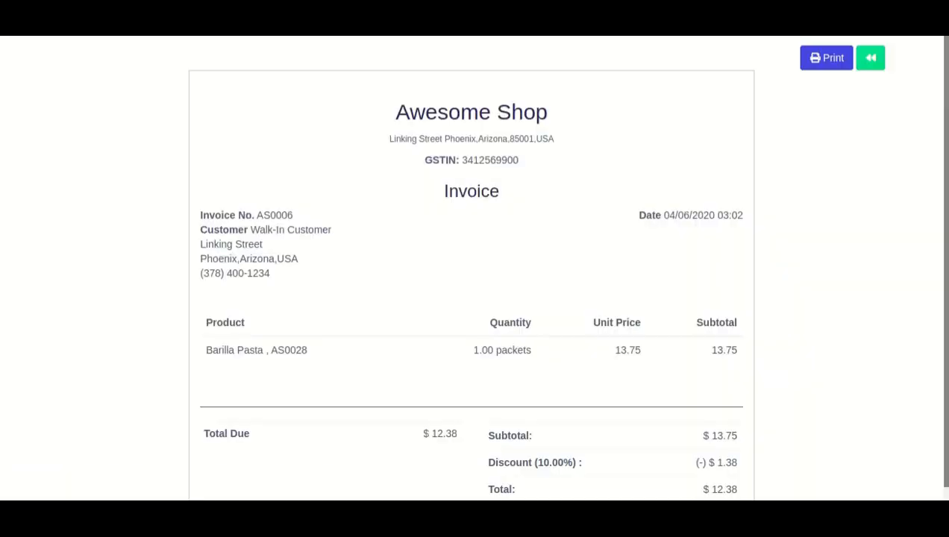
Return to the sales list, start a new sale, and select Format 2 as its invoice scheme.
left_click(873, 62)
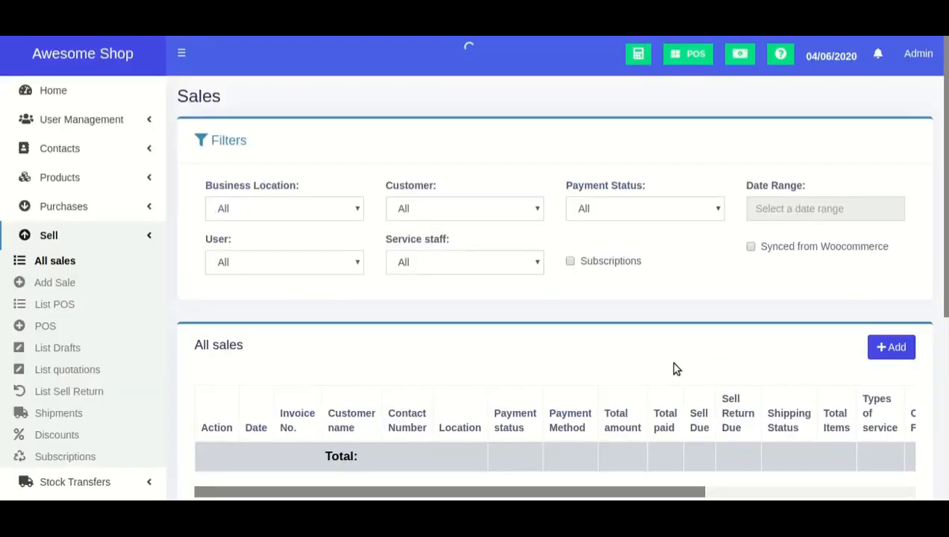
left_click(899, 356)
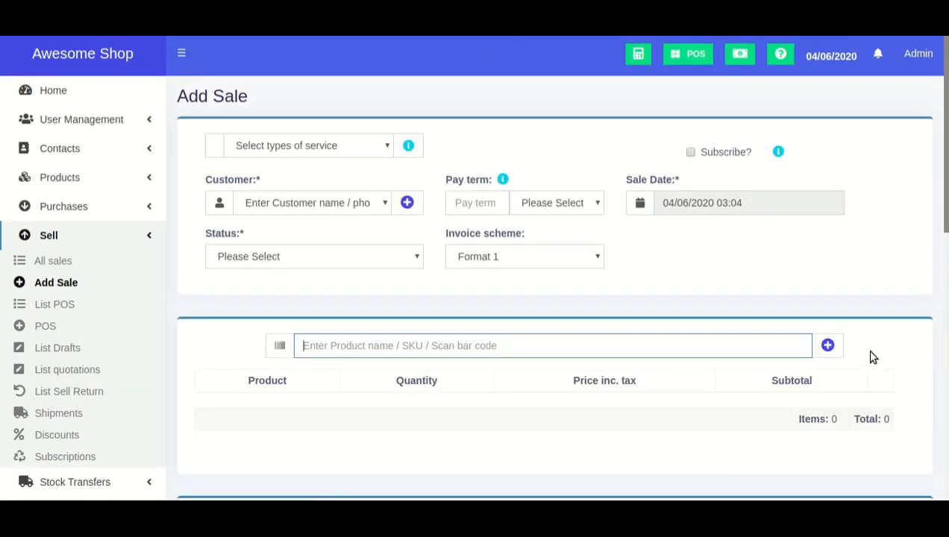
left_click(505, 262)
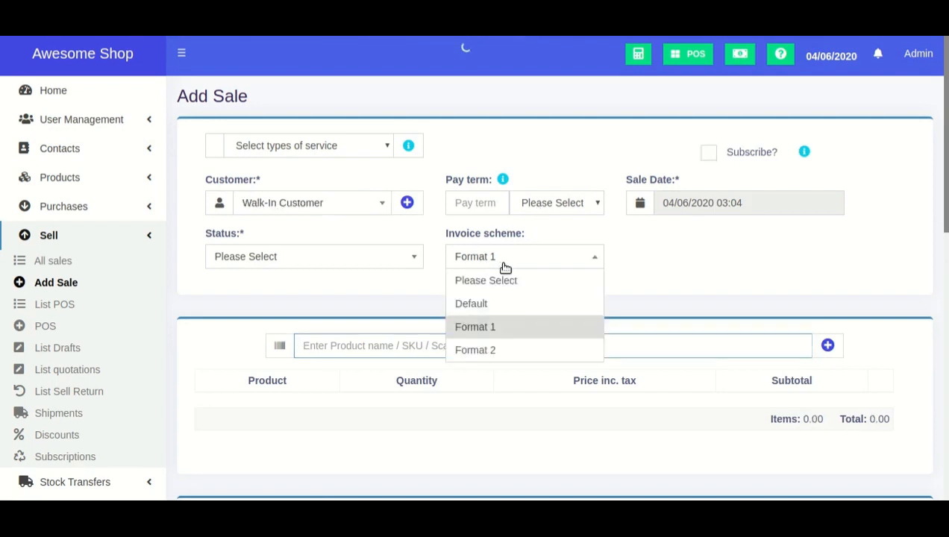
left_click(483, 350)
Set the Format 2 sale's status to Final and add one packet of Barilla Pasta.
left_click(332, 257)
left_click(306, 296)
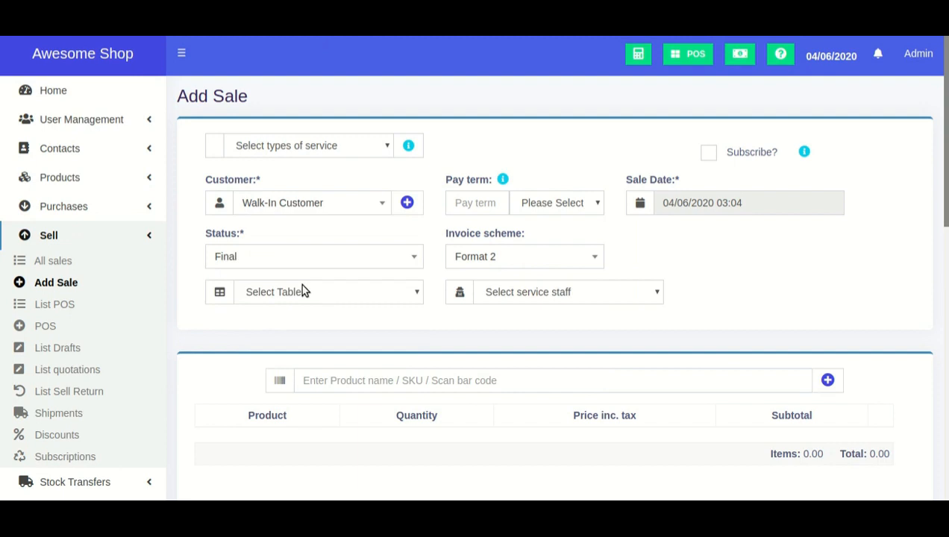
scroll(383, 242, "down", 2)
left_click(369, 264)
type("b")
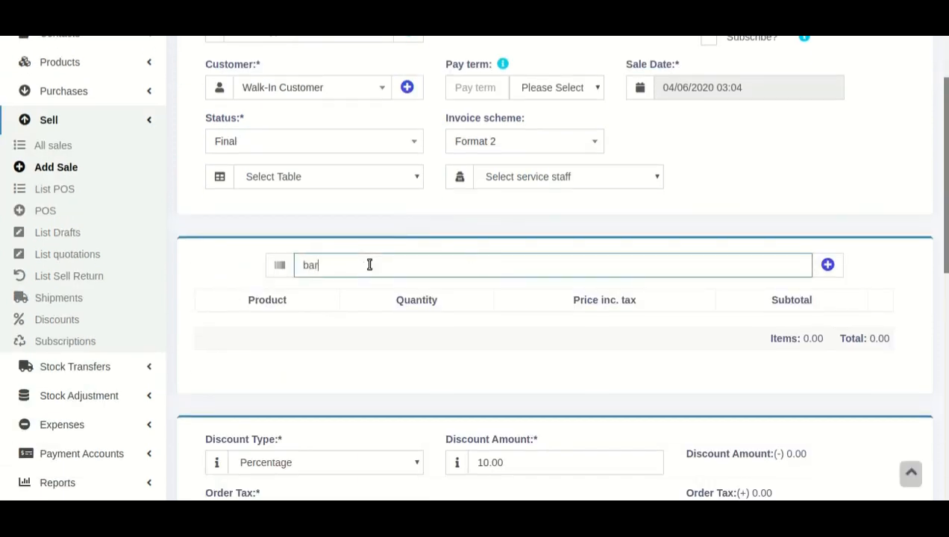
type("ar")
scroll(437, 248, "down", 10)
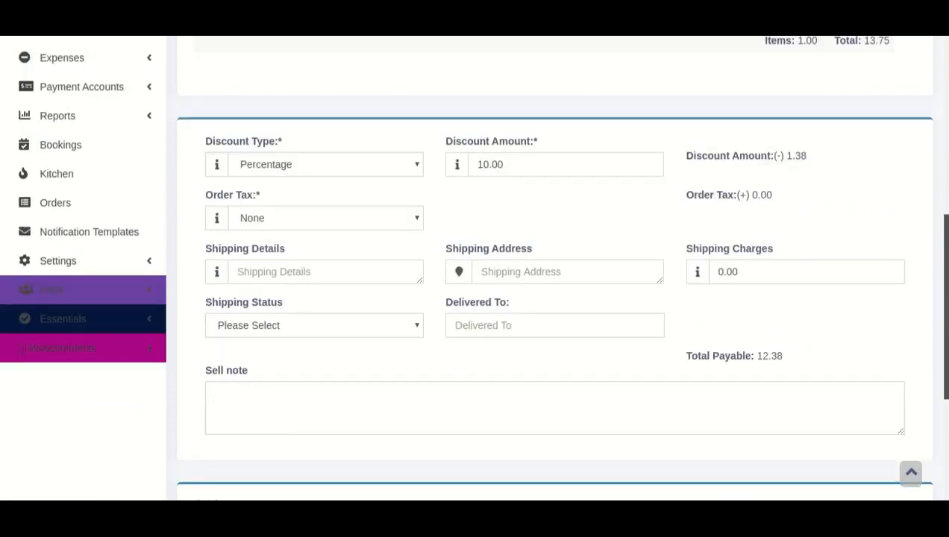
Set the Format 2 sale's payment amount to 0, choose a payment method, and save and print the sale.
left_click(869, 470)
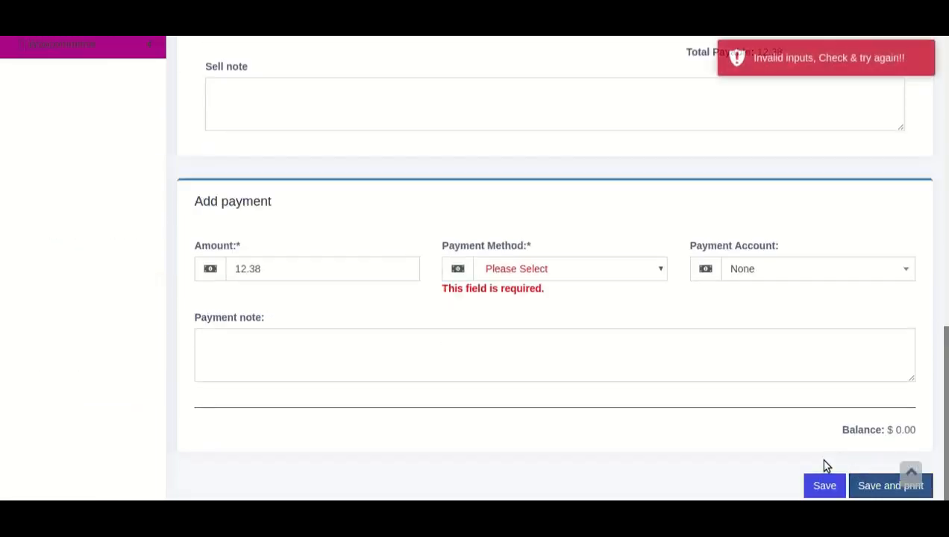
double_click(359, 267)
type("0")
key("Tab")
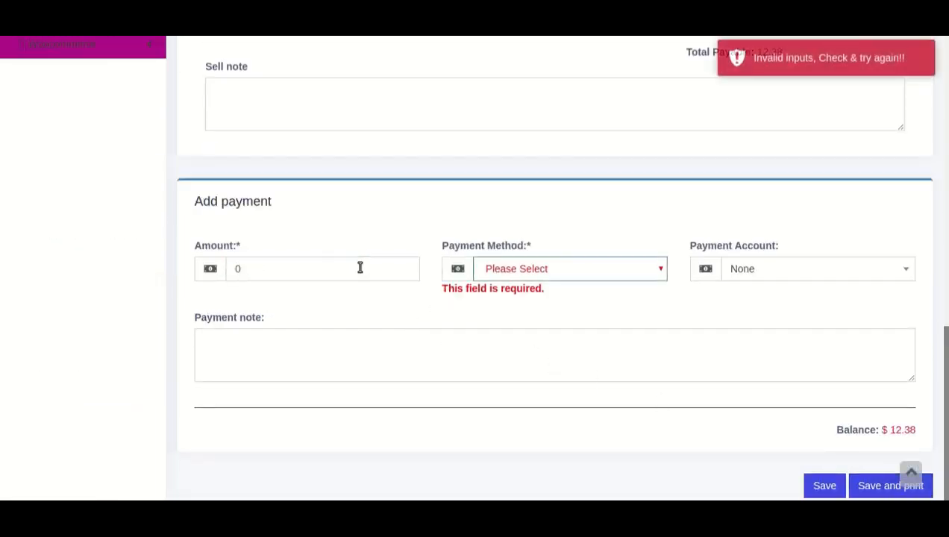
key("Down")
left_click(871, 470)
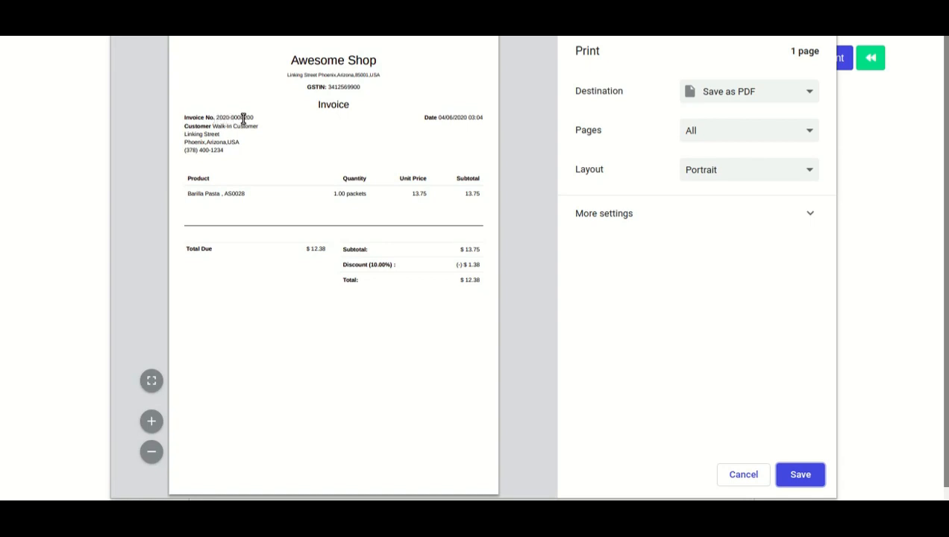
Check the invoice number in the Format 2 sale's print preview and dismiss the preview without saving.
left_click_drag(243, 117, 258, 119)
left_click(275, 153)
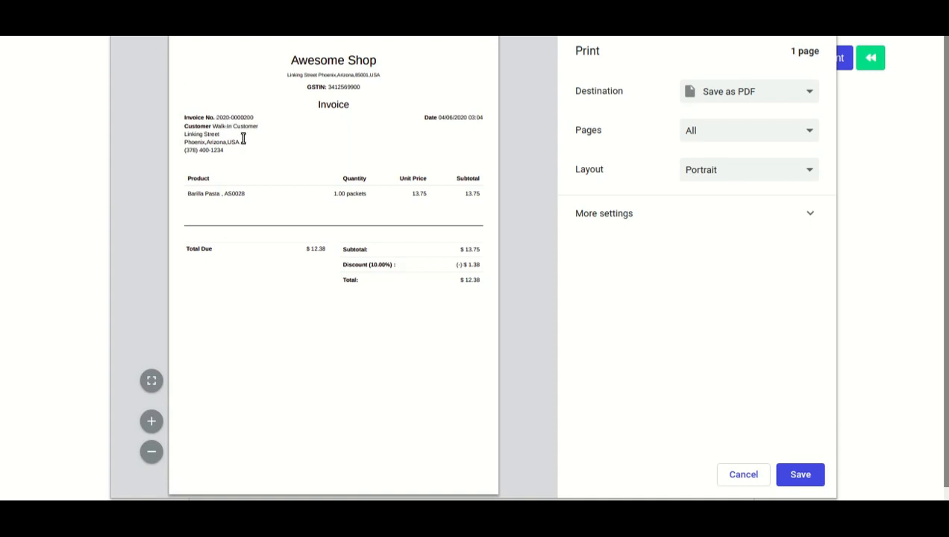
left_click(742, 478)
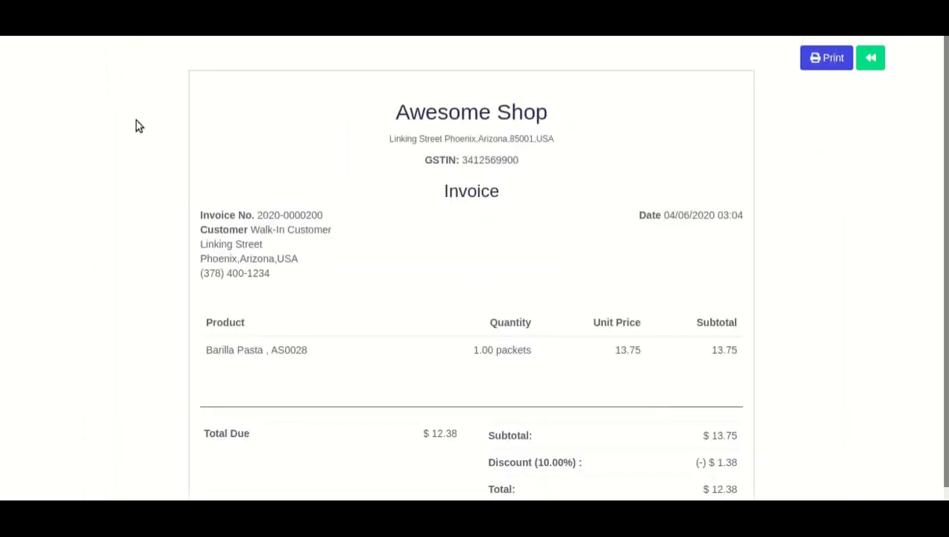